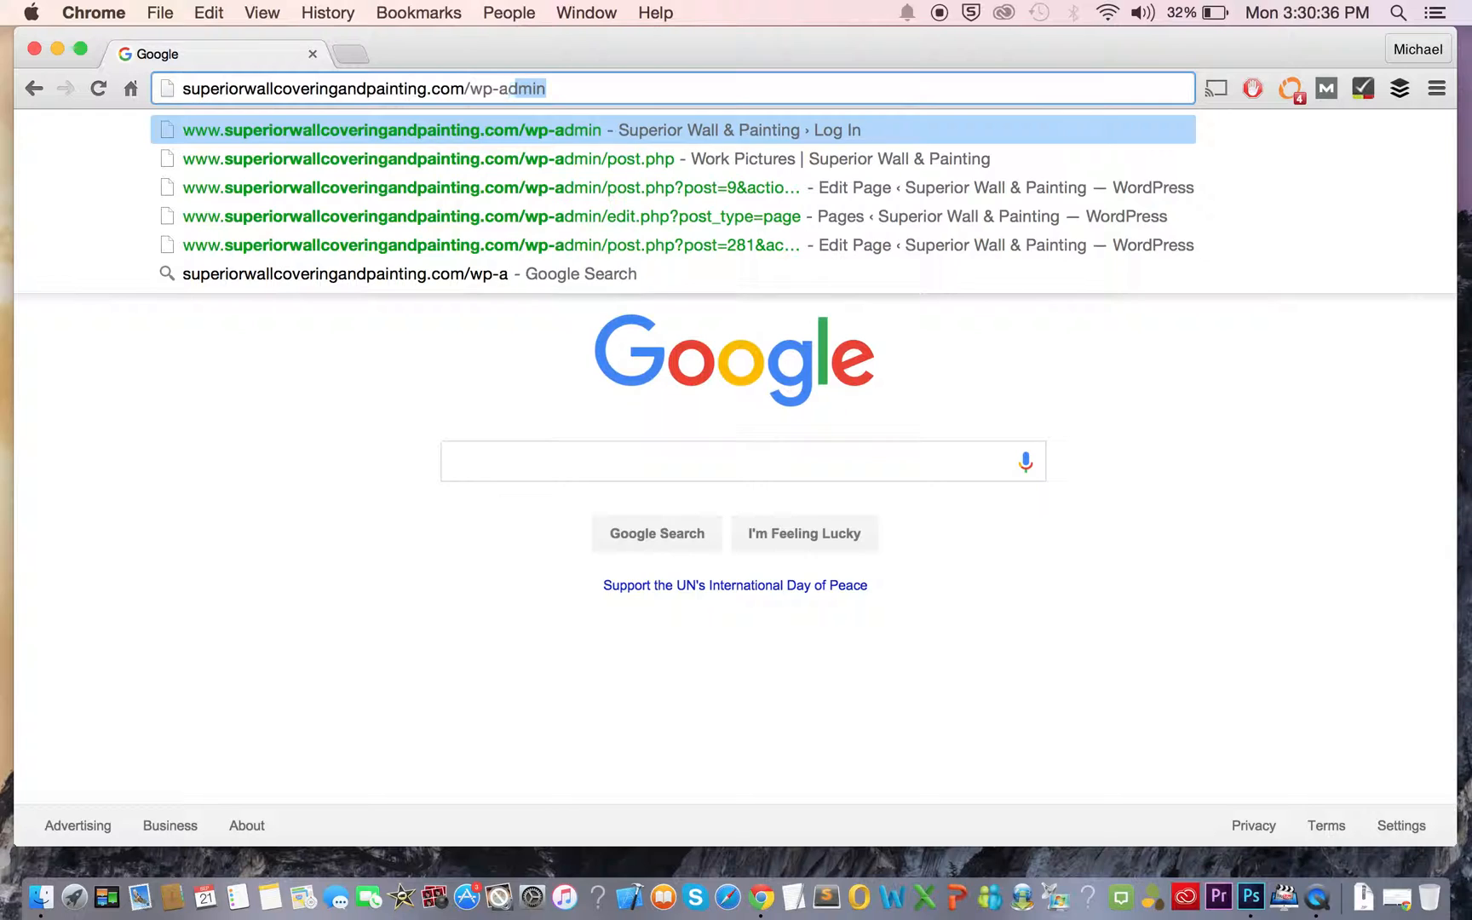
- Open the superiorwallcoveringandpainting.com WordPress admin and open the Work Pictures page for editing
{"action": "key", "text": "Return"}
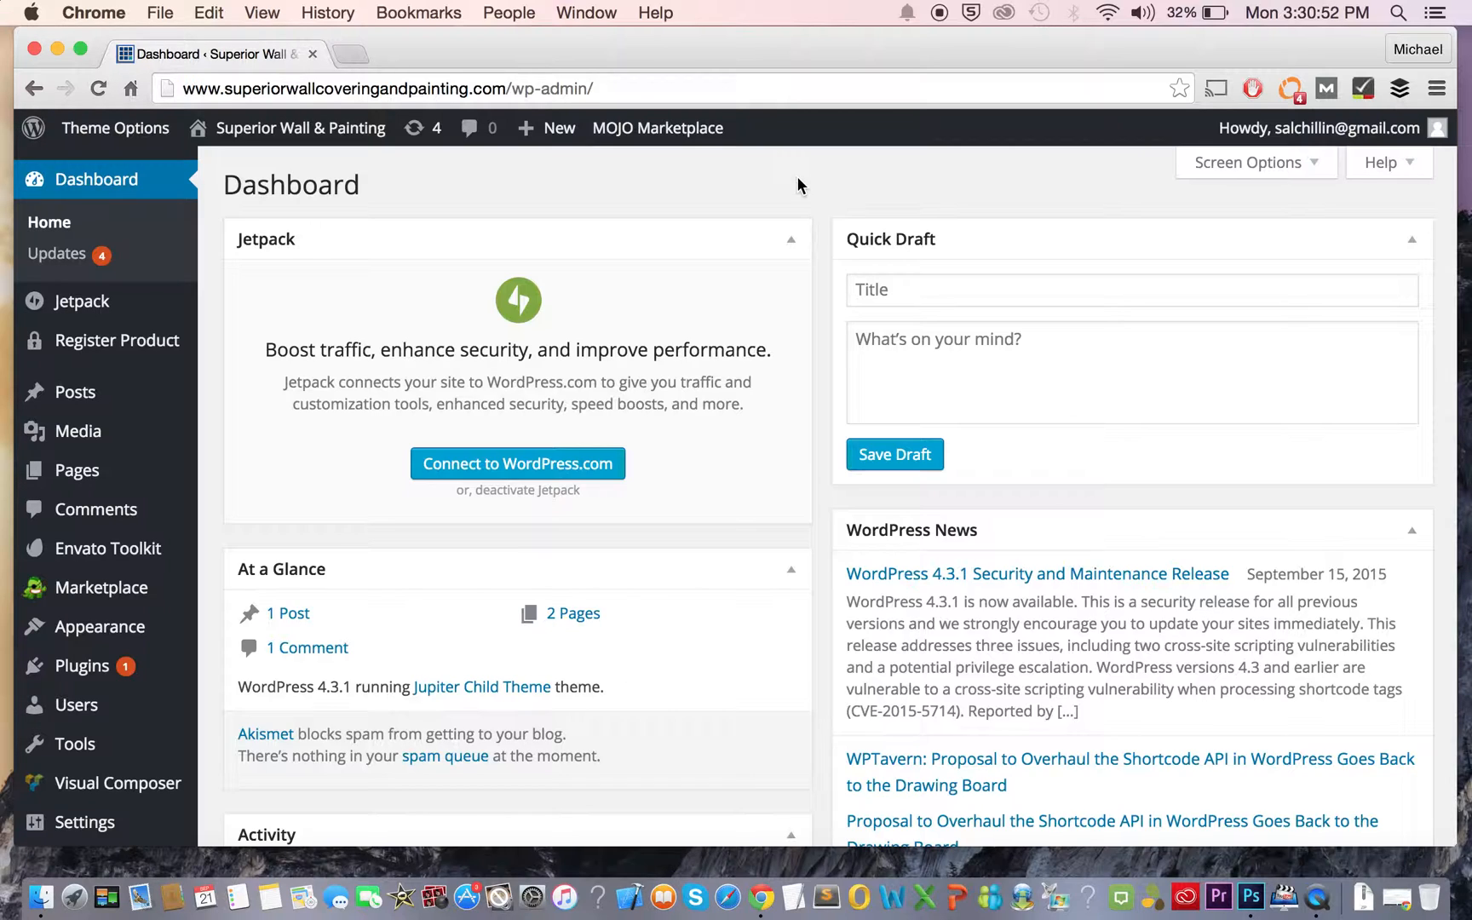
{"action": "scroll", "coordinate": [707, 377], "scroll_direction": "down", "scroll_amount": 5}
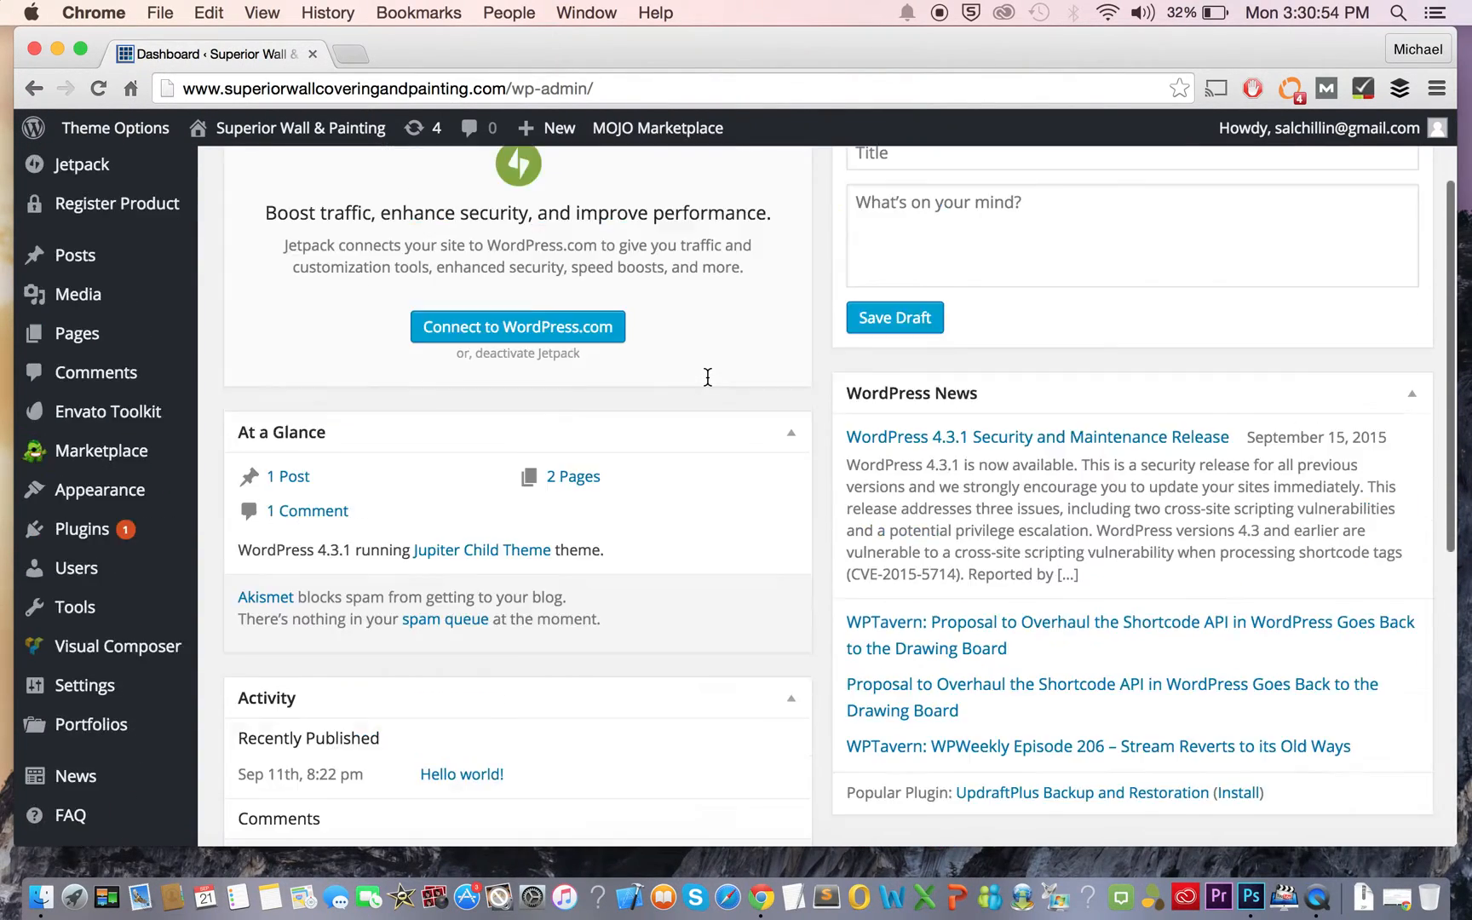
{"action": "scroll", "coordinate": [707, 376], "scroll_direction": "up", "scroll_amount": 5}
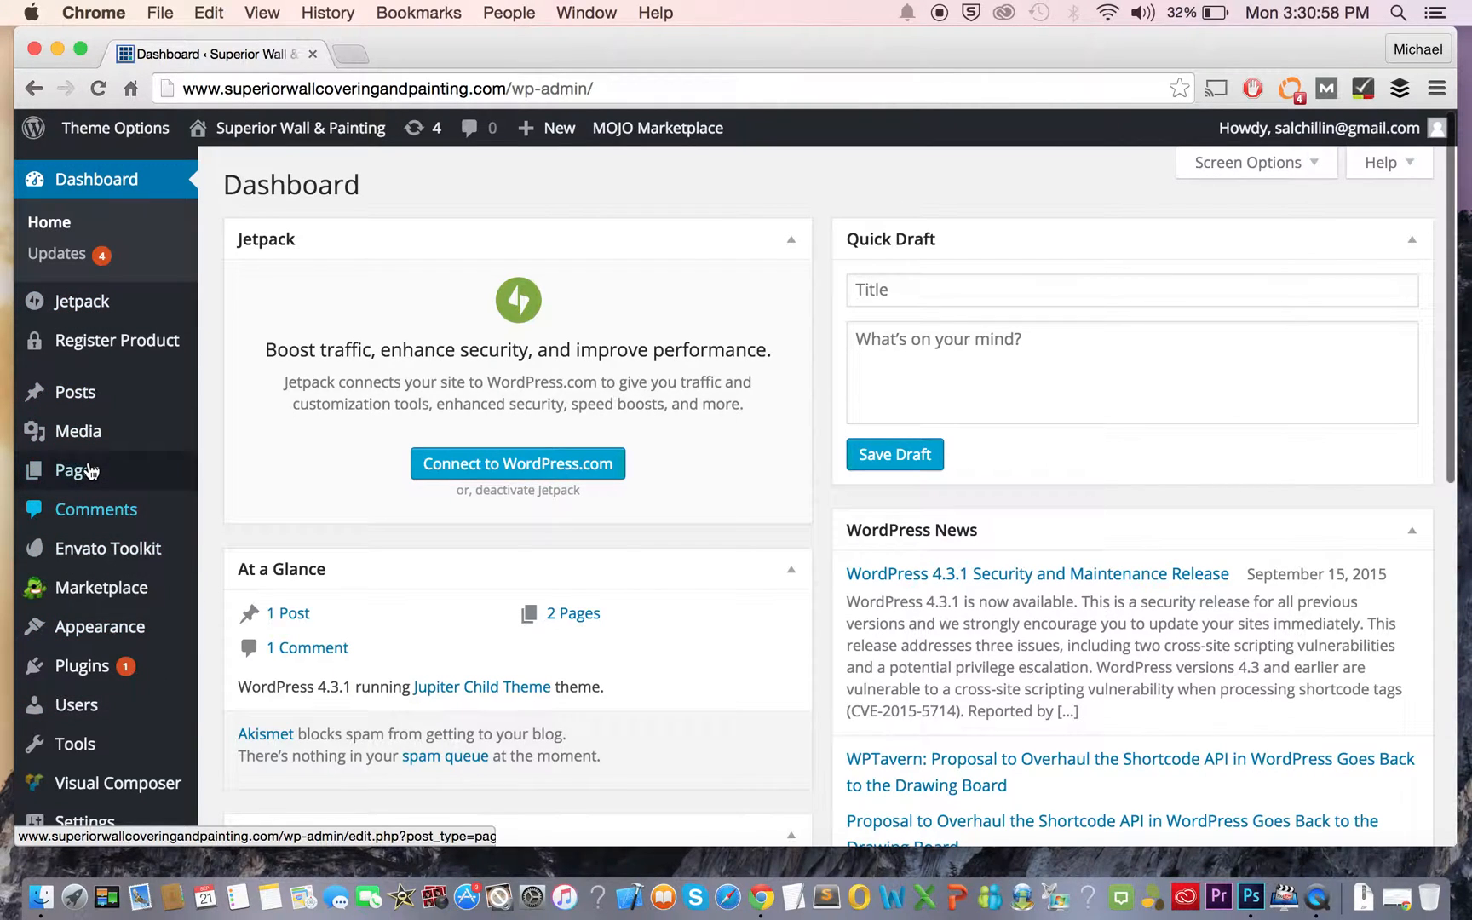
{"action": "left_click", "coordinate": [101, 474]}
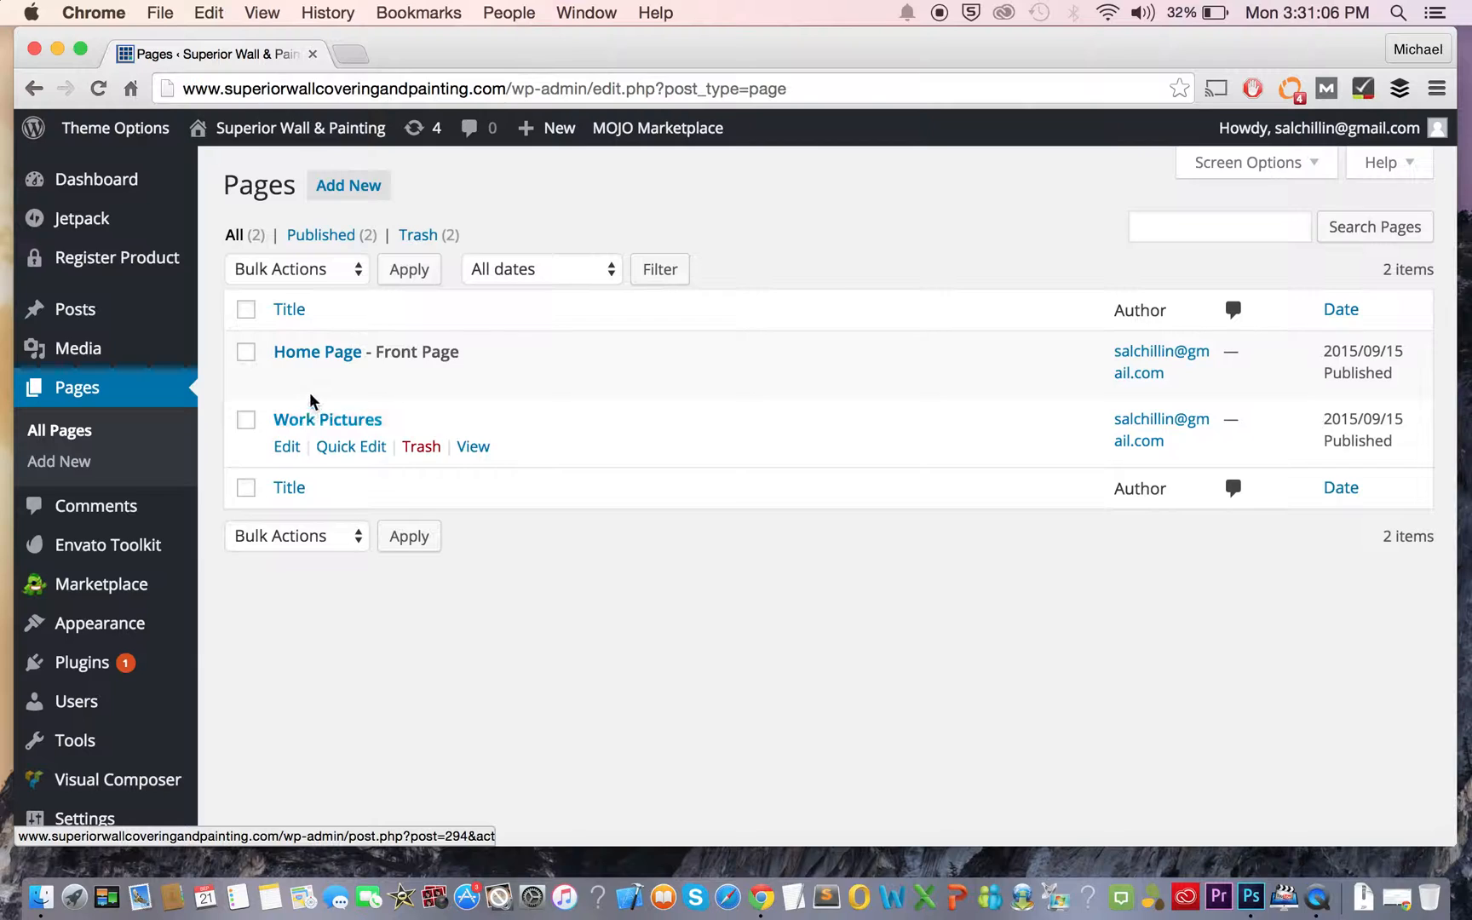
{"action": "left_click", "coordinate": [277, 451]}
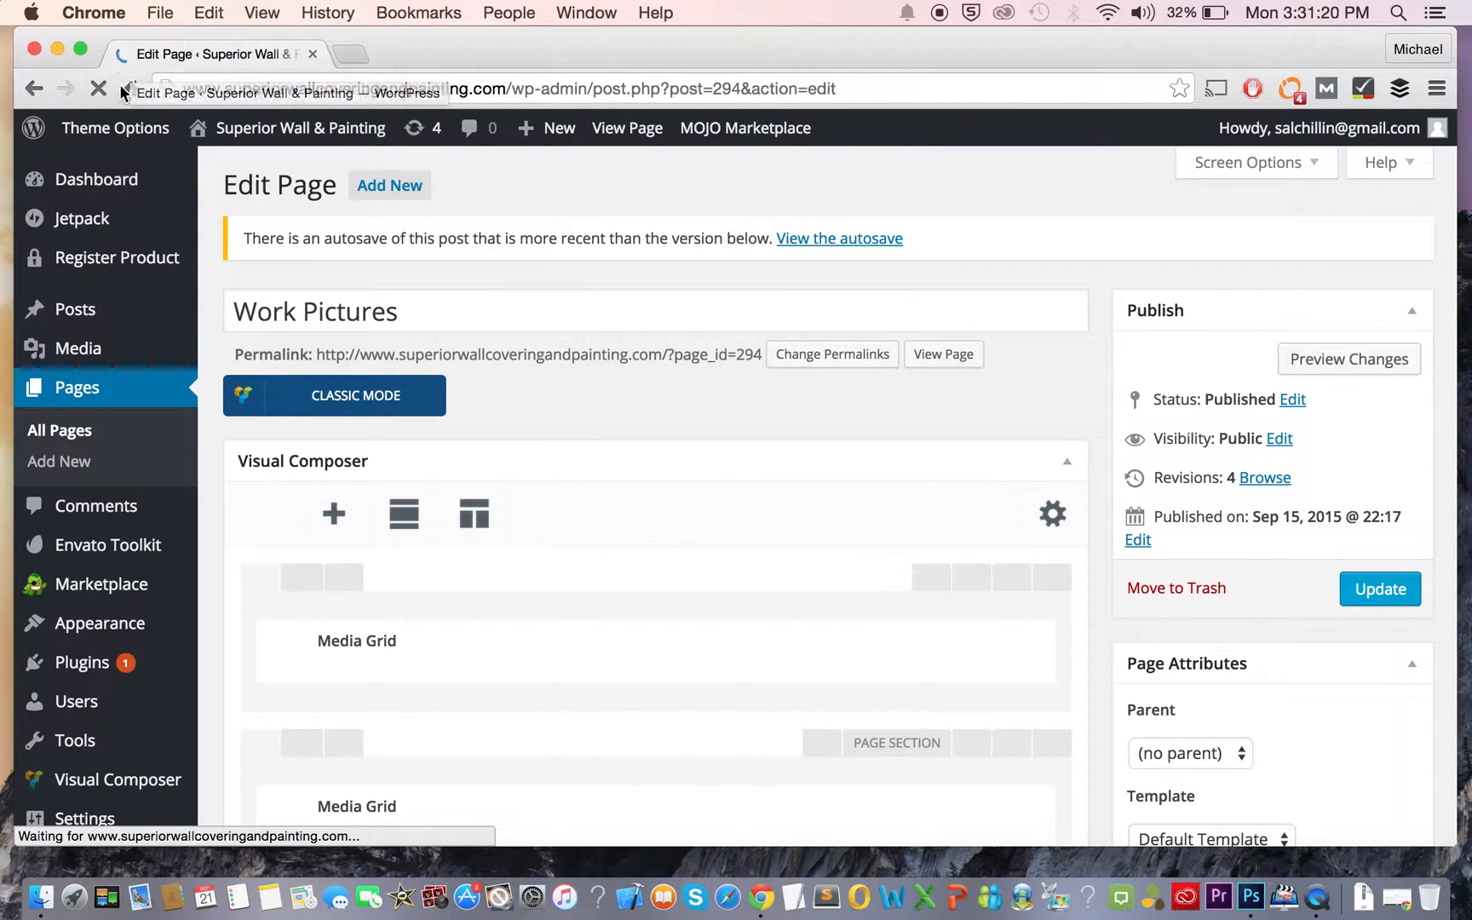
- Open the settings of the Media Grid in the page section row and look through its images and display options
{"action": "scroll", "coordinate": [648, 531], "scroll_direction": "down", "scroll_amount": 2}
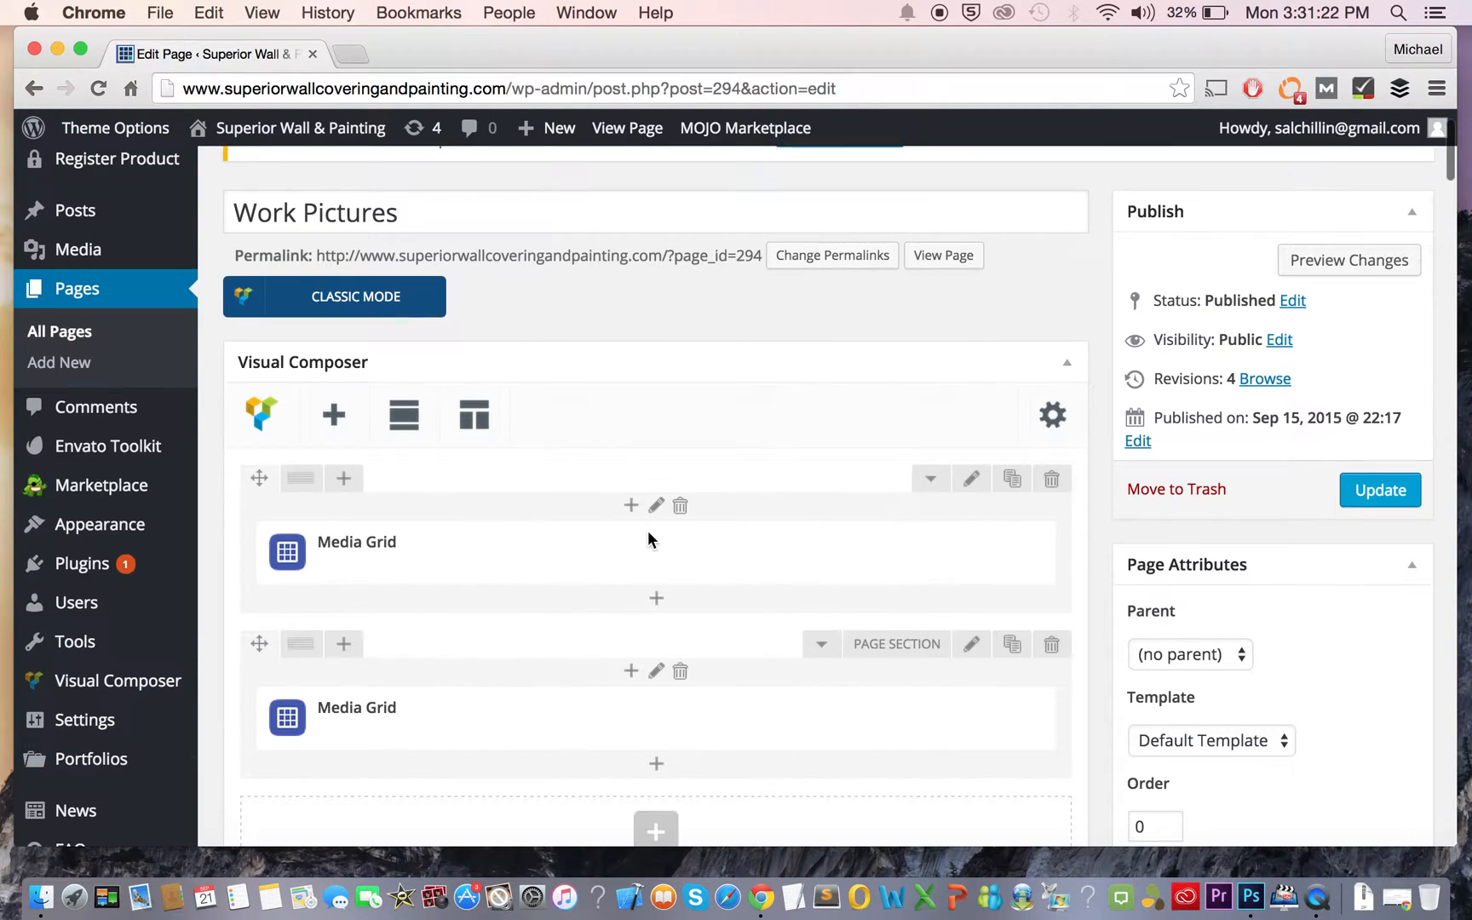
{"action": "scroll", "coordinate": [657, 608], "scroll_direction": "down", "scroll_amount": 2}
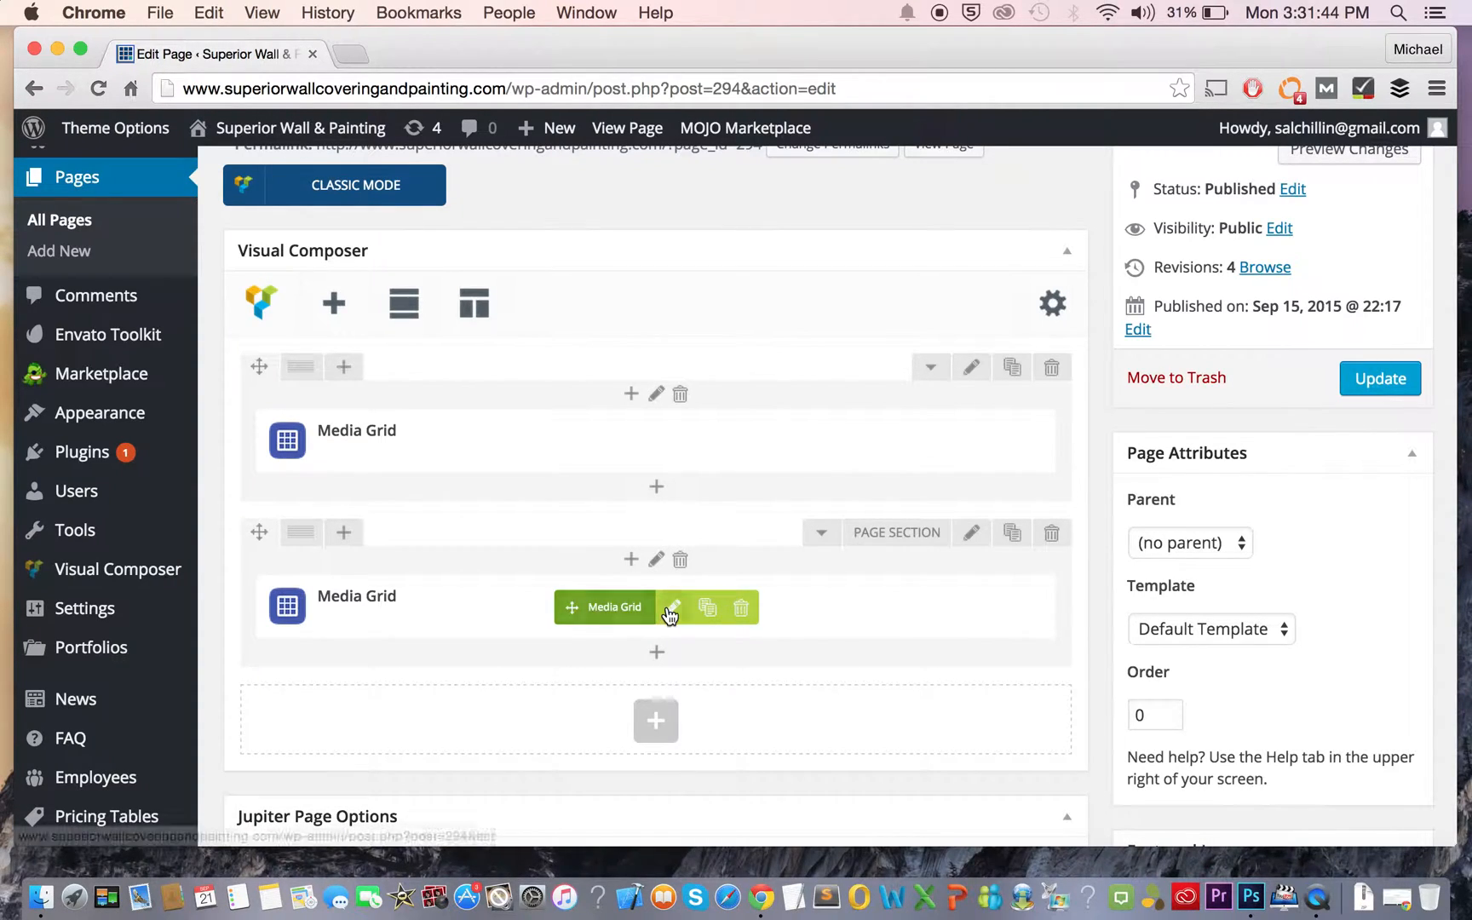
{"action": "left_click", "coordinate": [673, 610]}
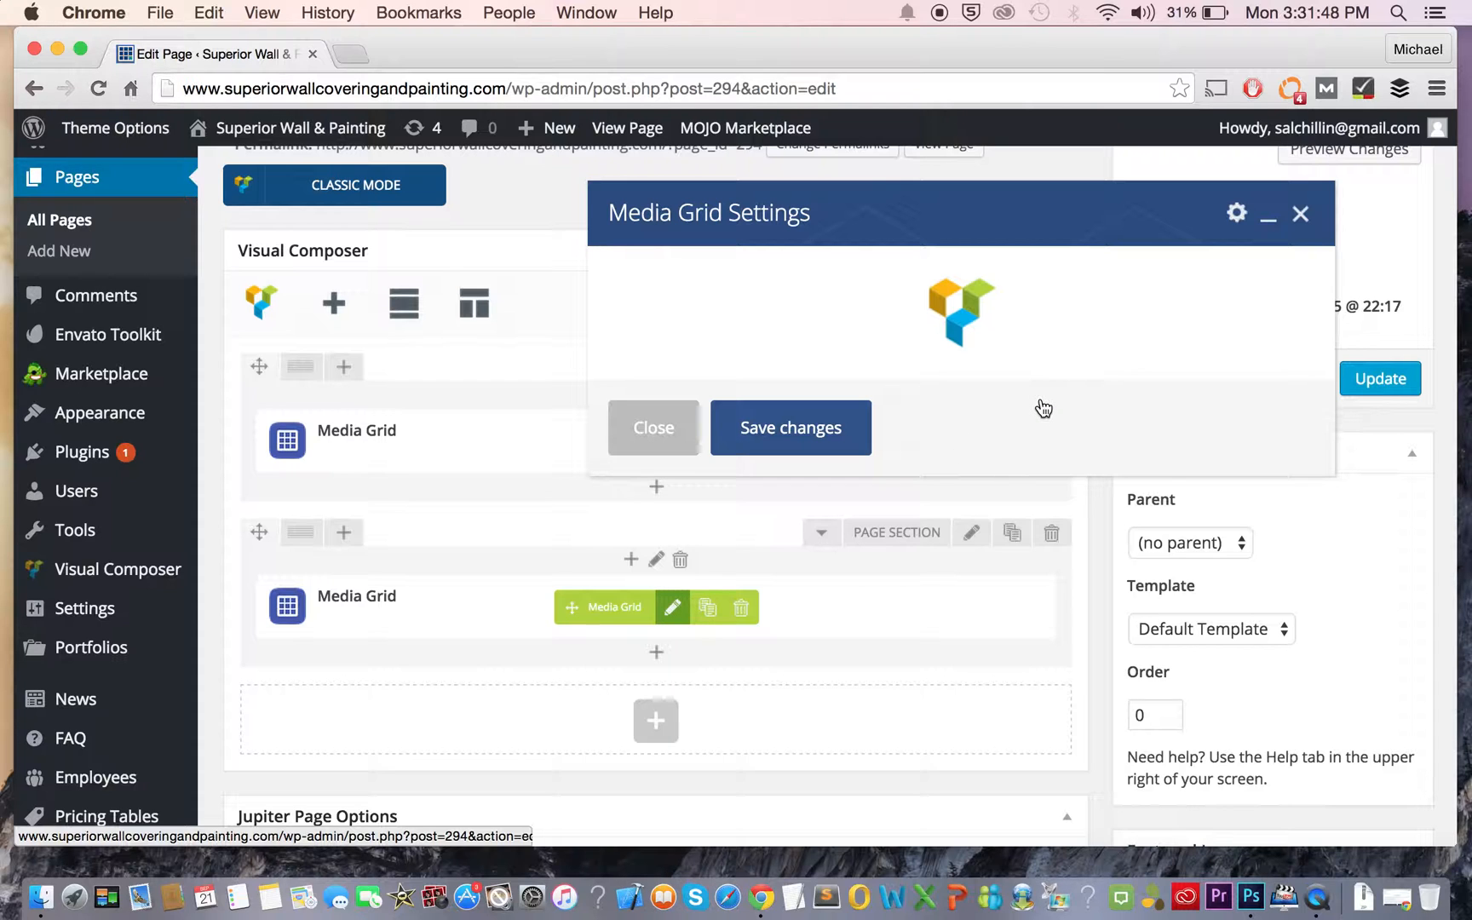
{"action": "scroll", "coordinate": [1041, 400], "scroll_direction": "down", "scroll_amount": 5}
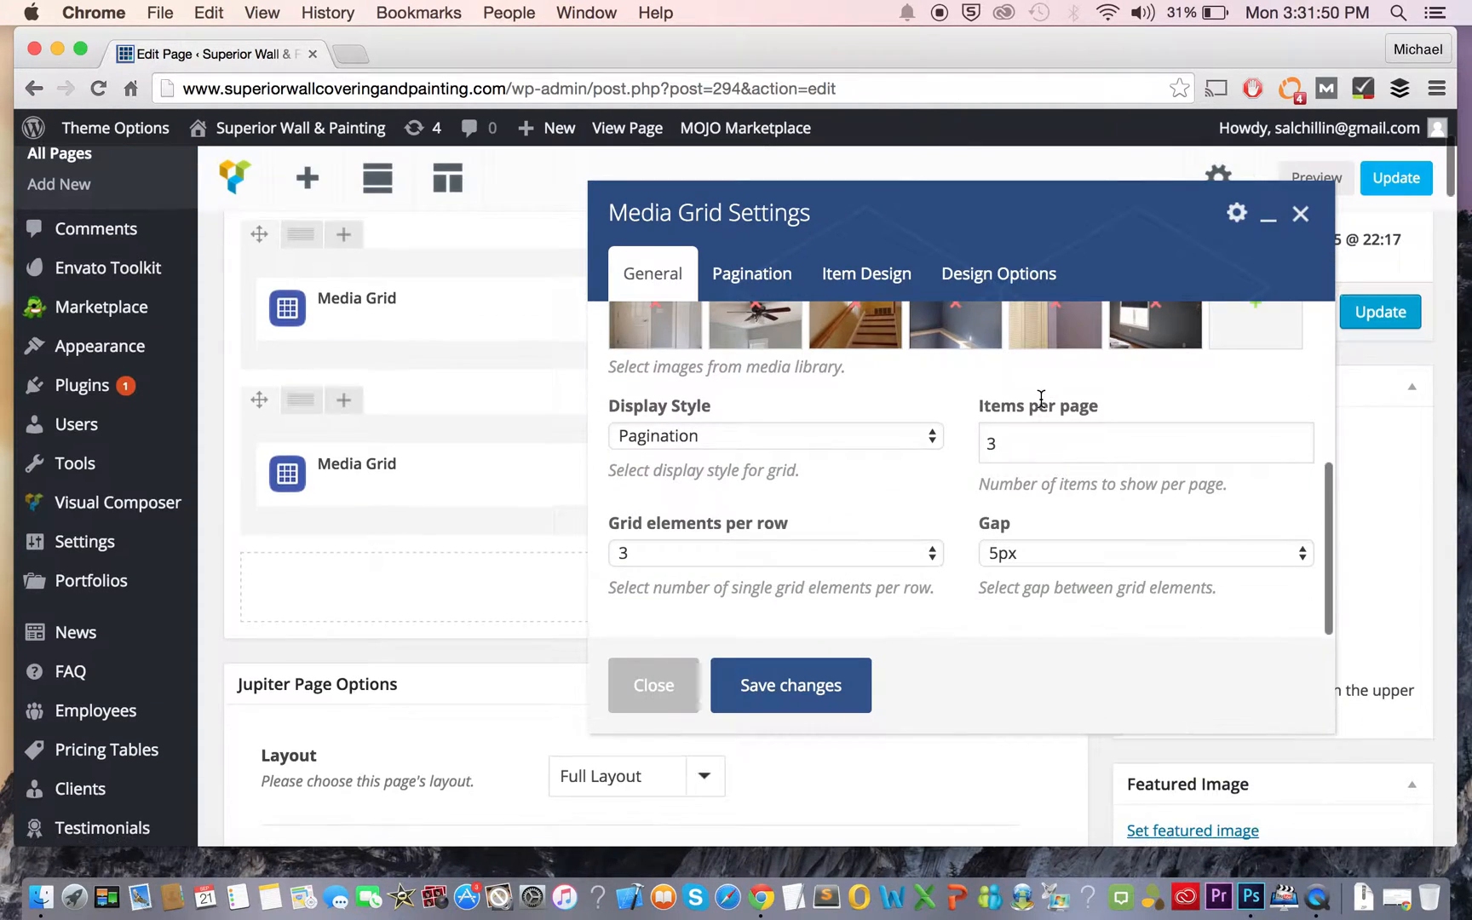
{"action": "scroll", "coordinate": [867, 432], "scroll_direction": "up", "scroll_amount": 3}
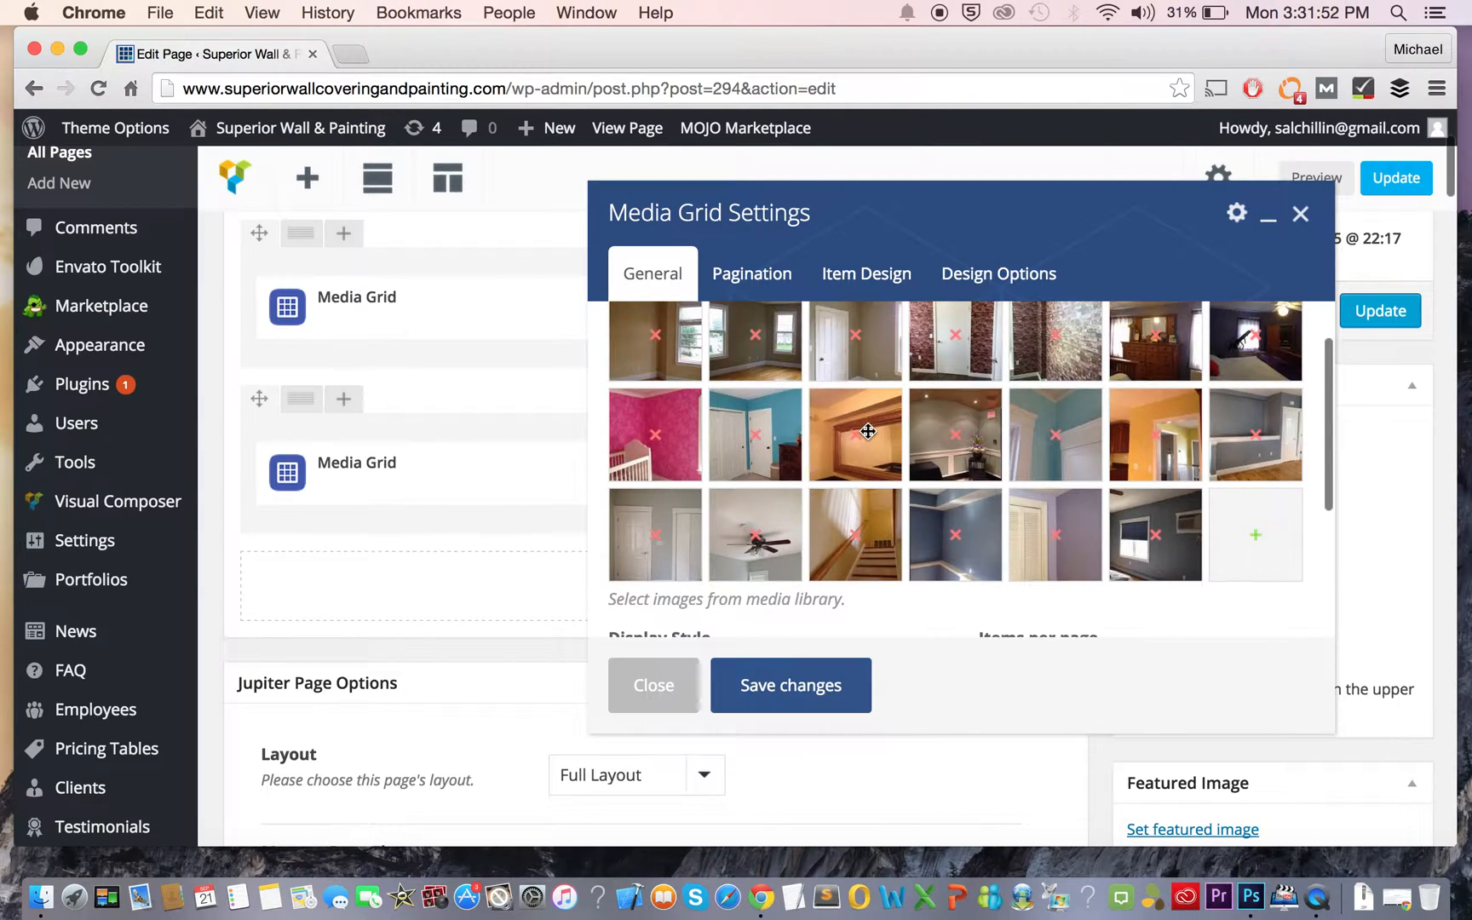
{"action": "scroll", "coordinate": [867, 432], "scroll_direction": "up", "scroll_amount": 2}
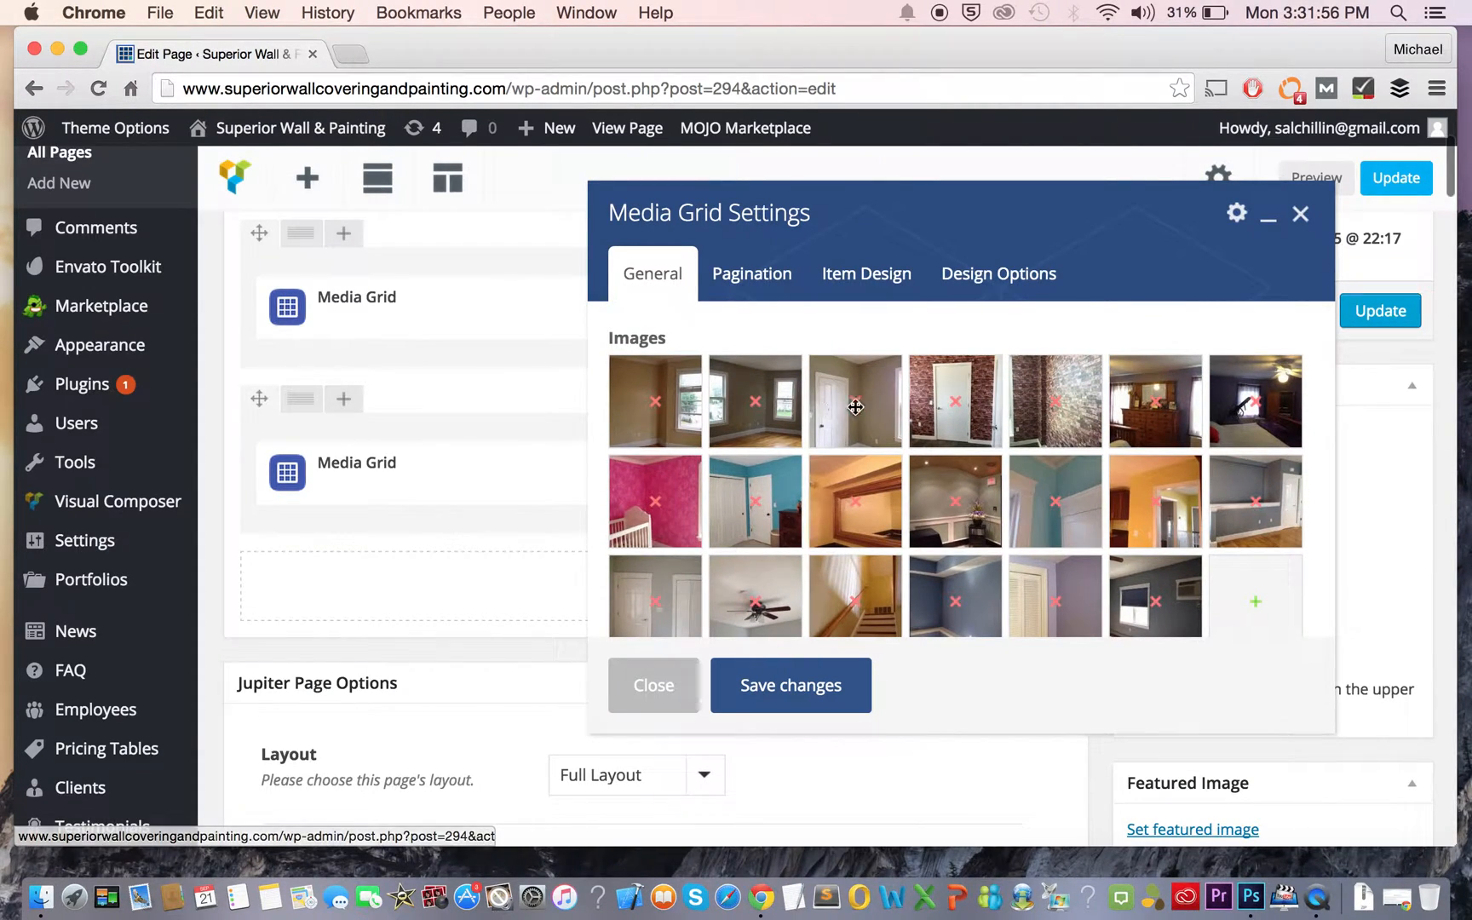
{"action": "scroll", "coordinate": [1214, 493], "scroll_direction": "down", "scroll_amount": 1}
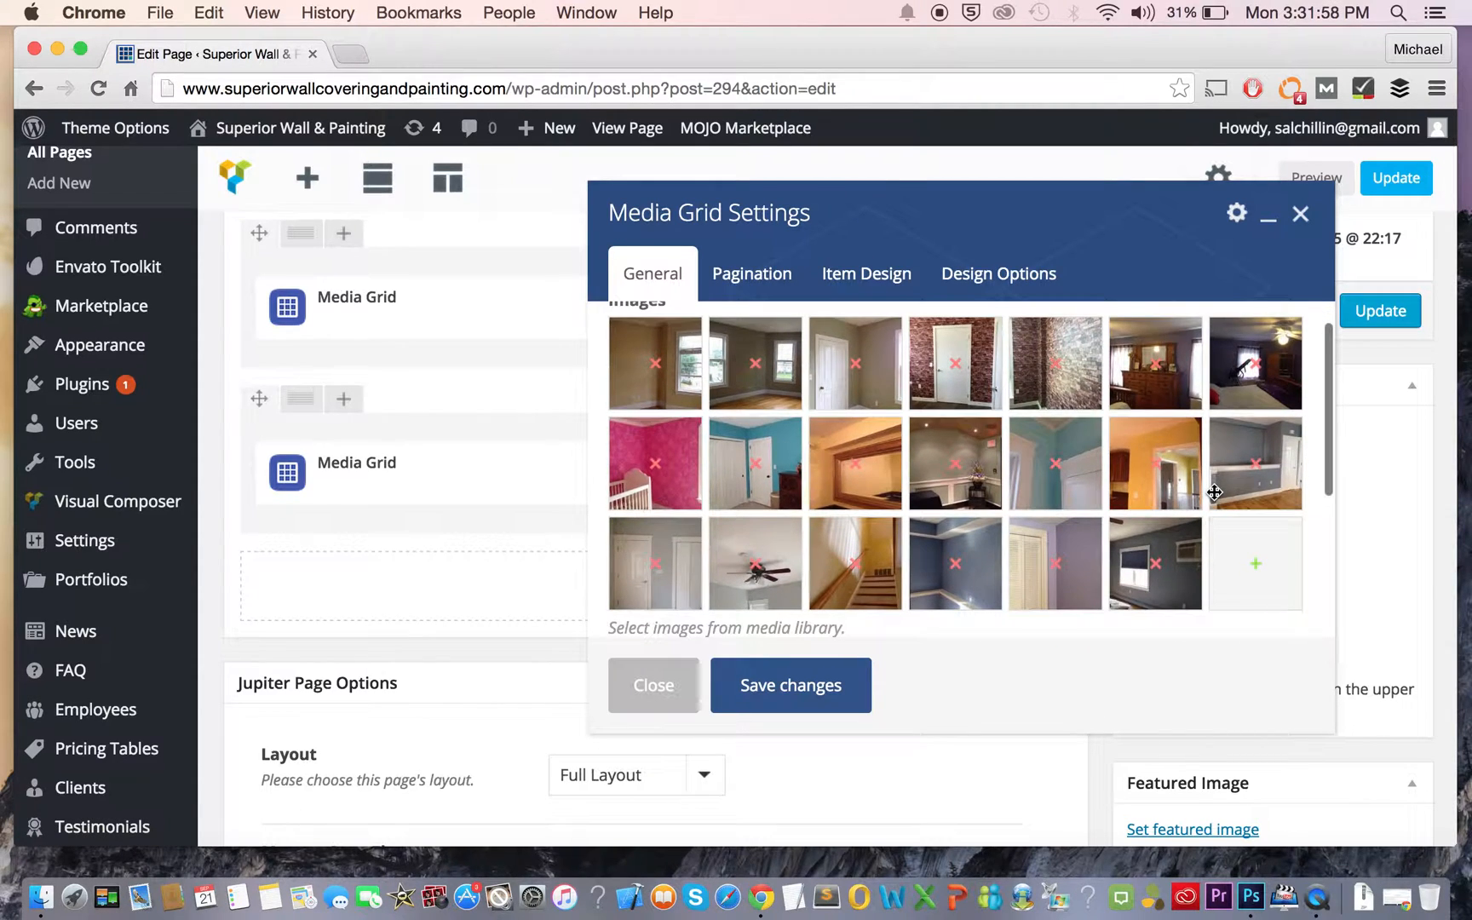
{"action": "scroll", "coordinate": [1214, 492], "scroll_direction": "down", "scroll_amount": 1}
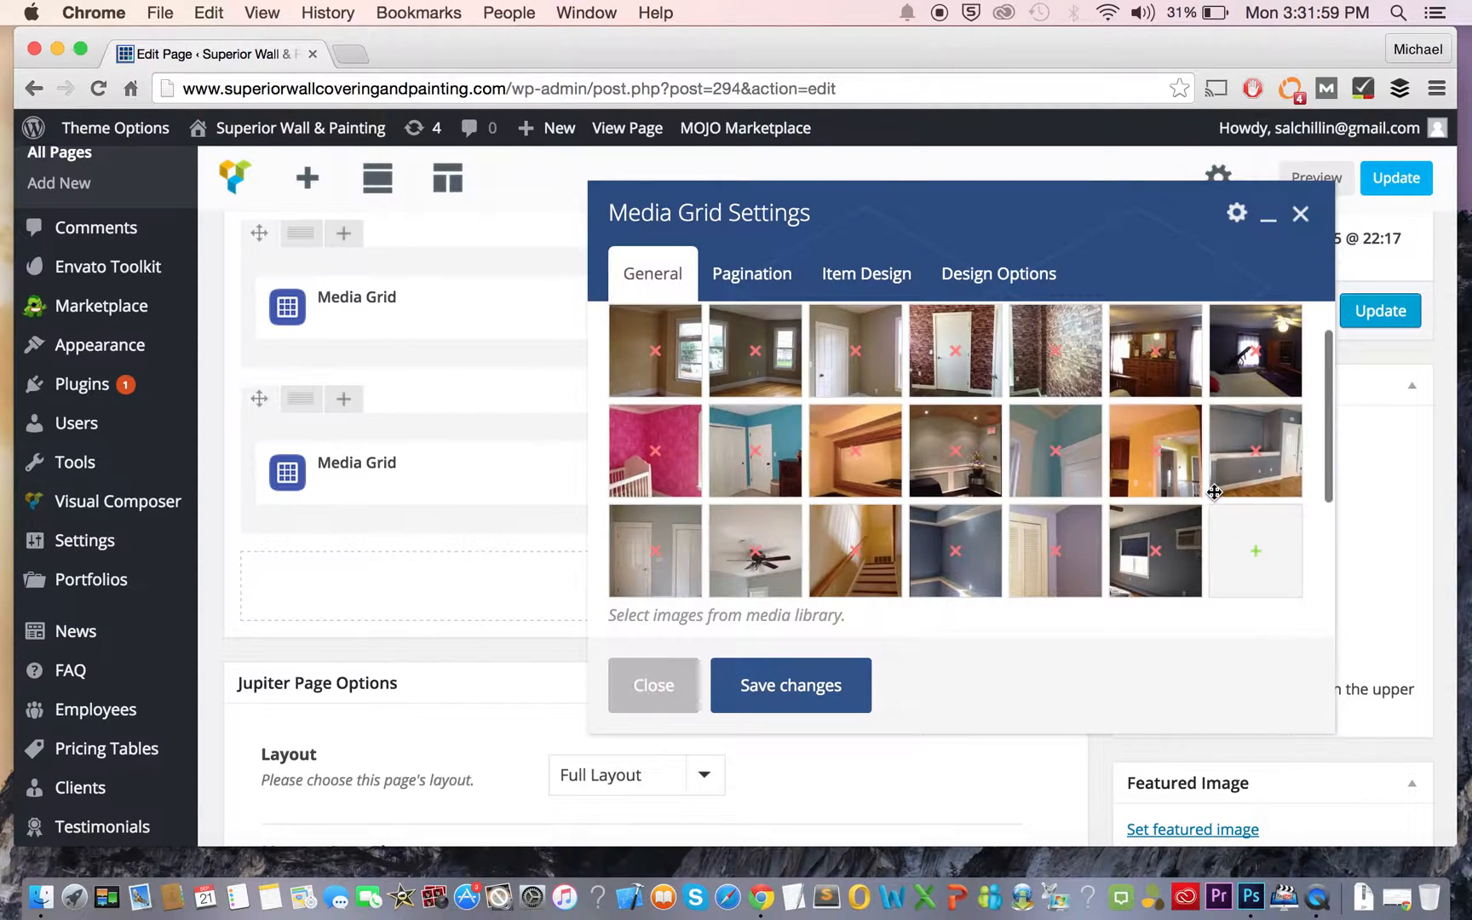
- Upload TestPicture.jpg from the Sal folder on the Desktop as a new image for the media grid
{"action": "left_click", "coordinate": [1259, 551]}
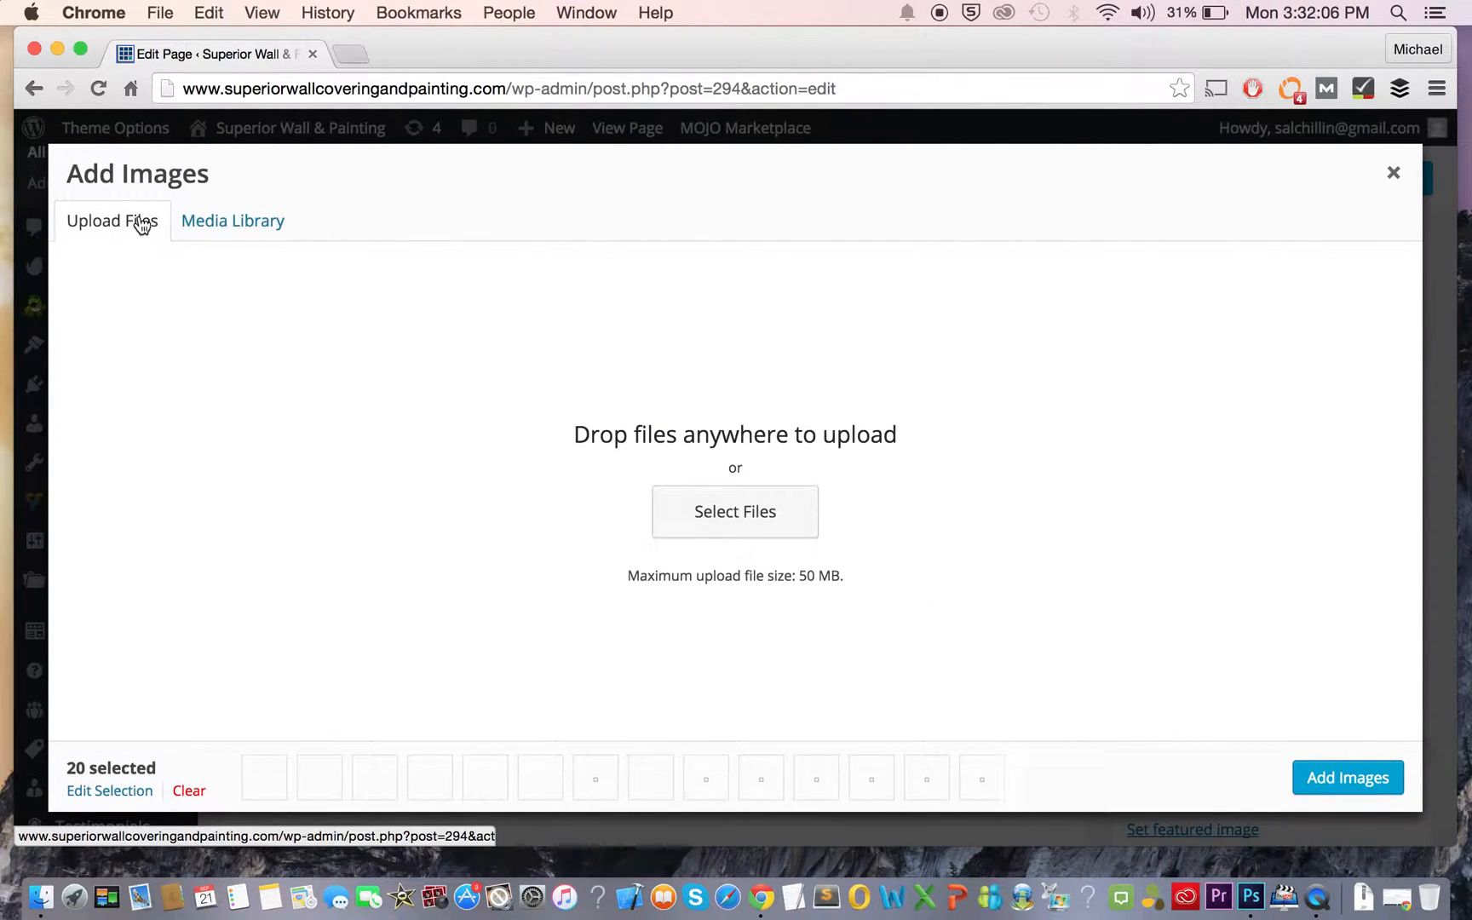
{"action": "left_click", "coordinate": [208, 221]}
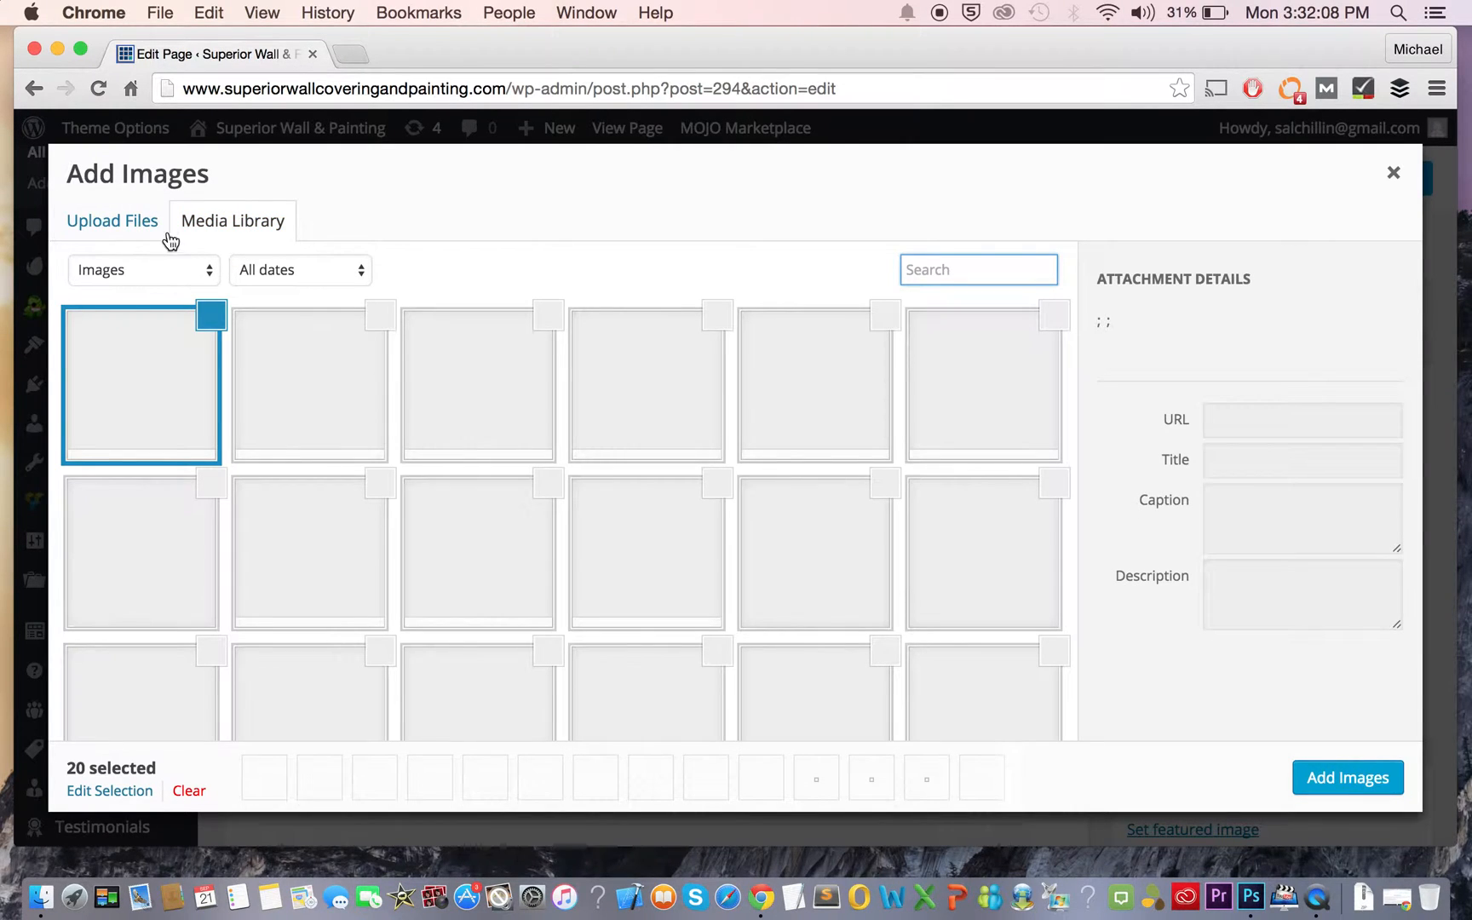
{"action": "left_click", "coordinate": [138, 224]}
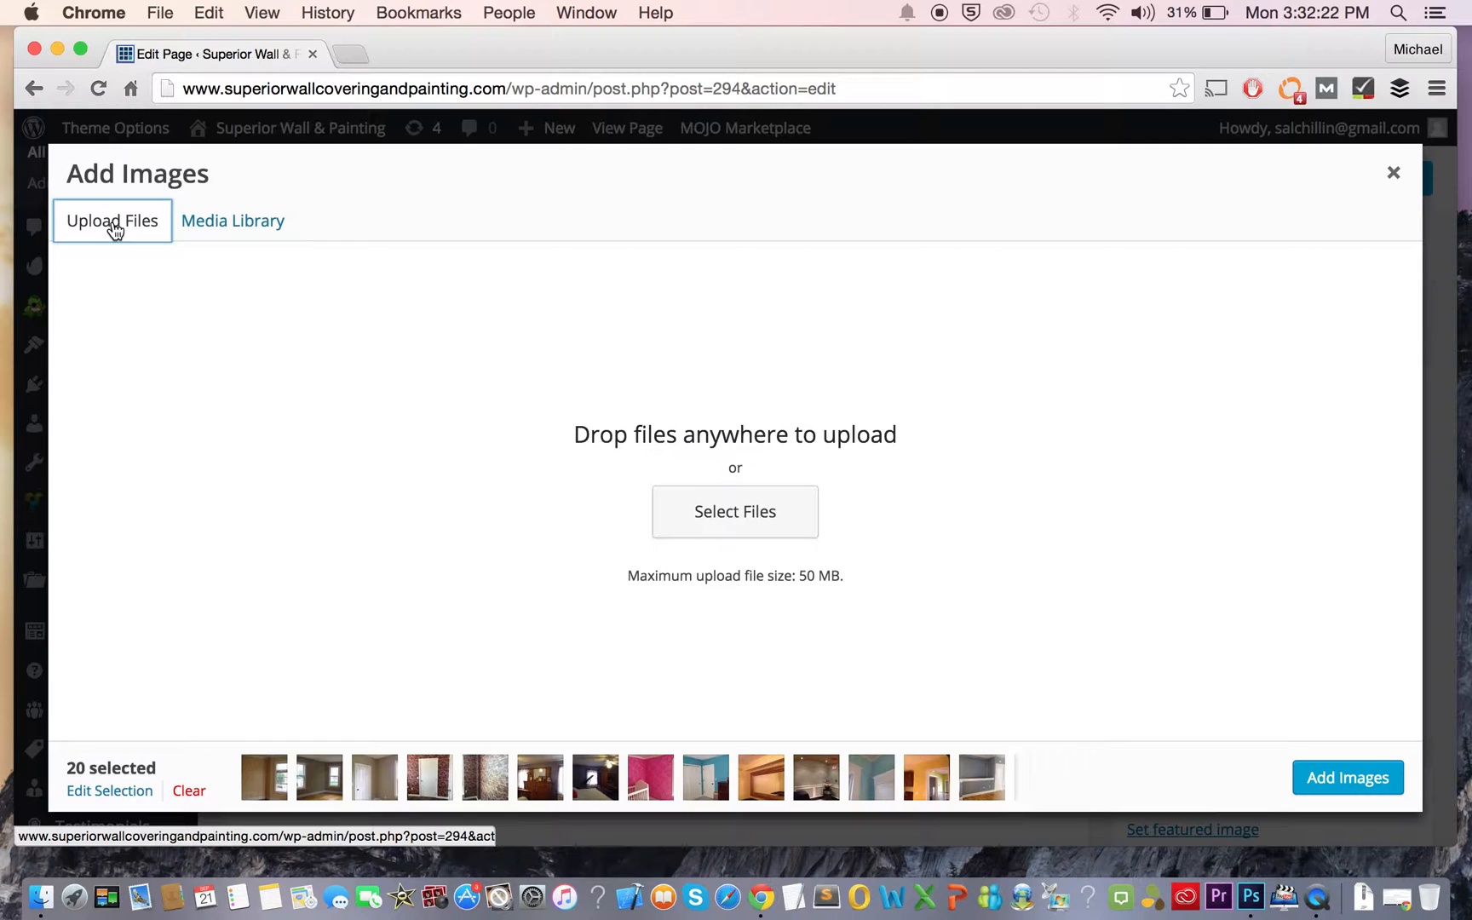
{"action": "left_click", "coordinate": [681, 514]}
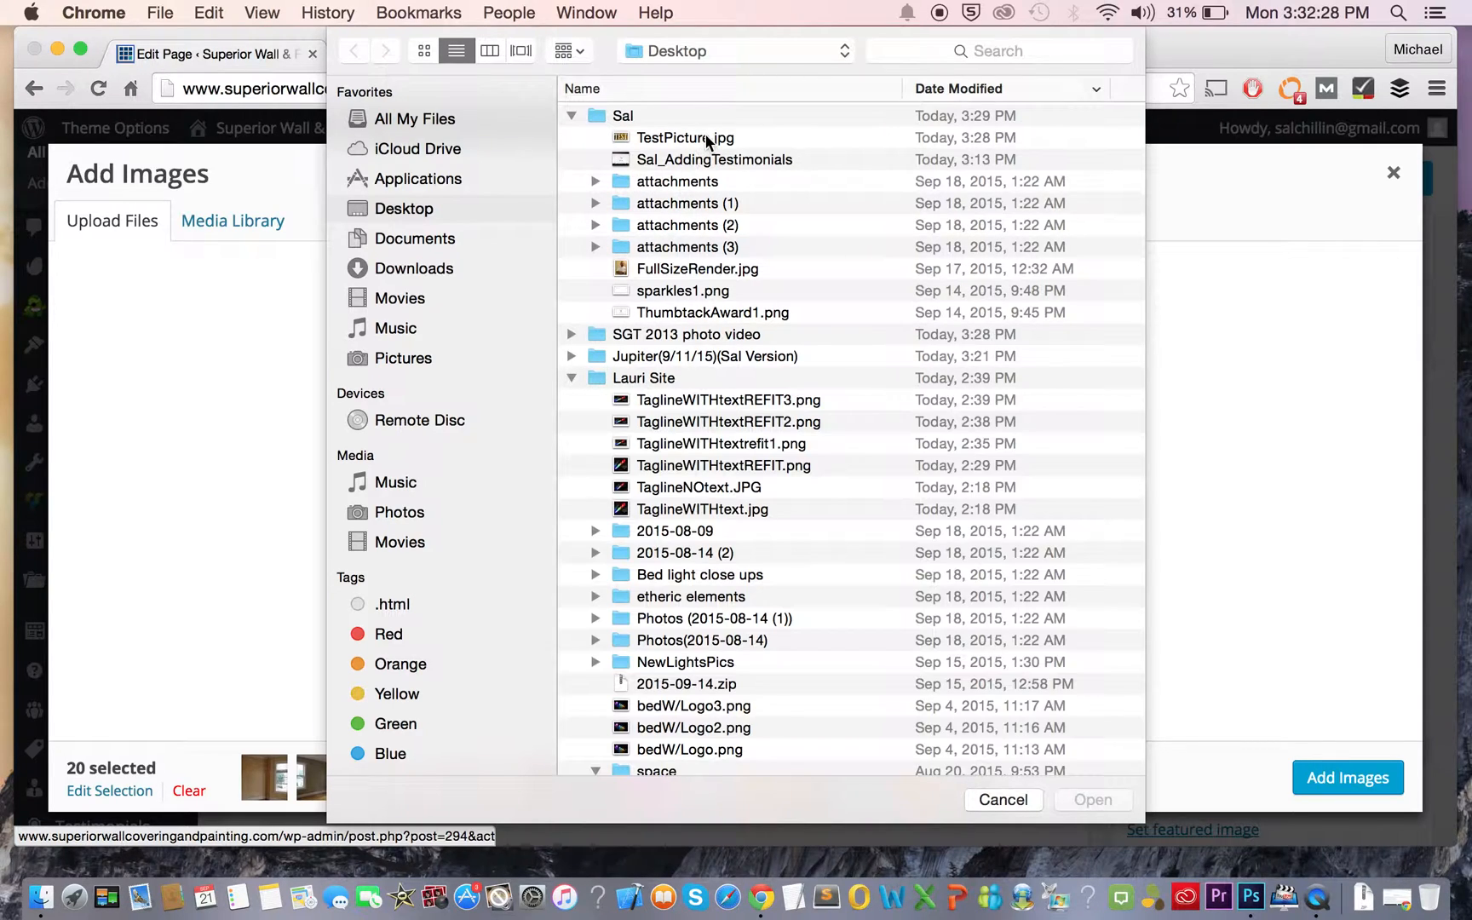
{"action": "left_click", "coordinate": [721, 139]}
{"action": "double_click", "coordinate": [721, 140]}
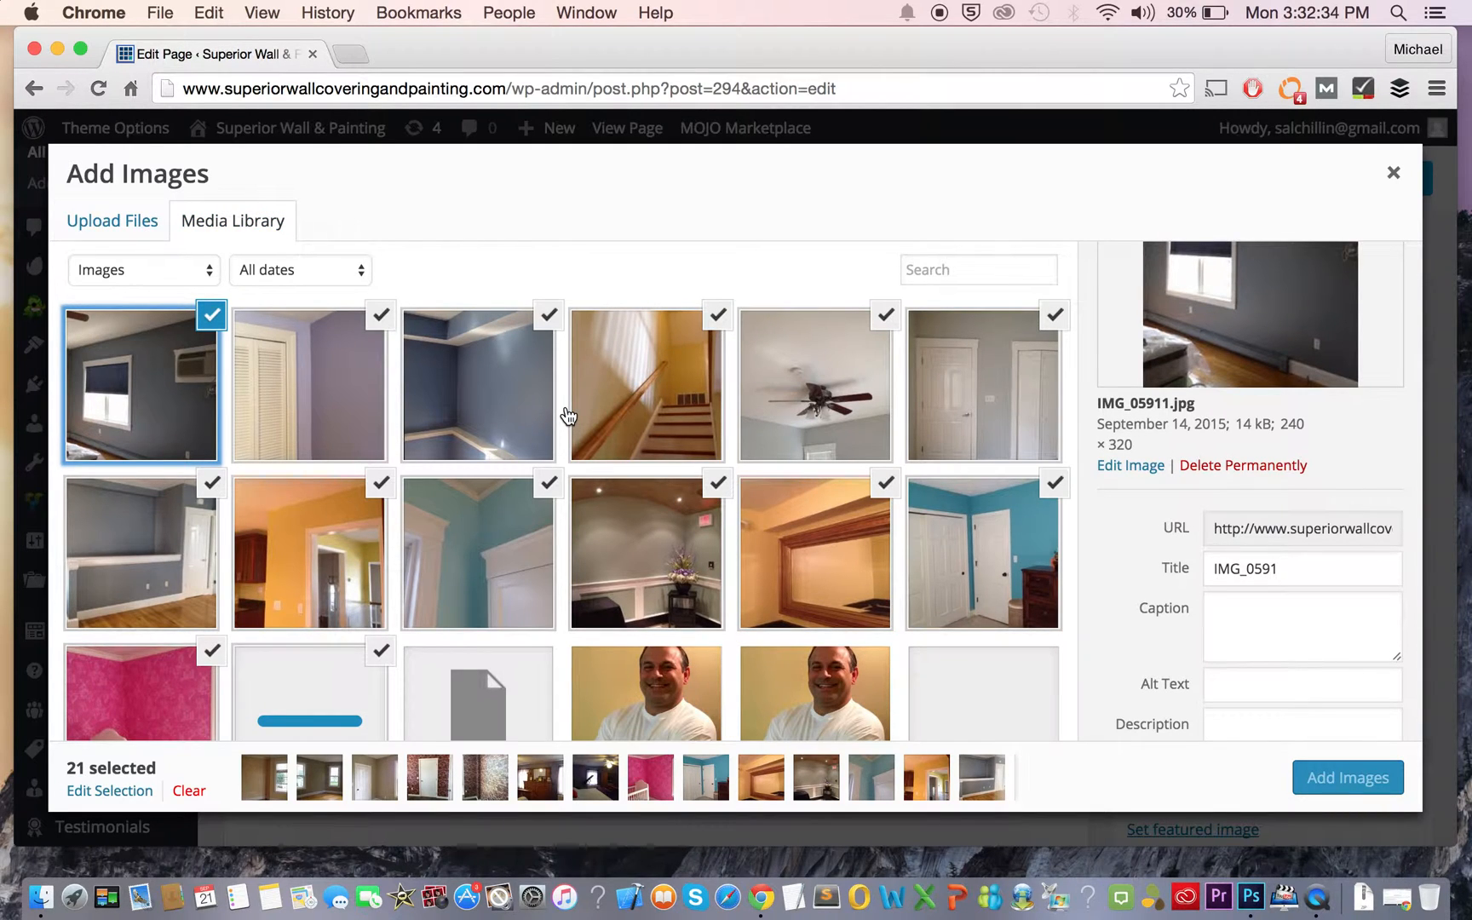
- Select TestPicture.jpg in the media library along with the existing pictures and add the selection to the media grid
{"action": "scroll", "coordinate": [337, 673], "scroll_direction": "down", "scroll_amount": 2}
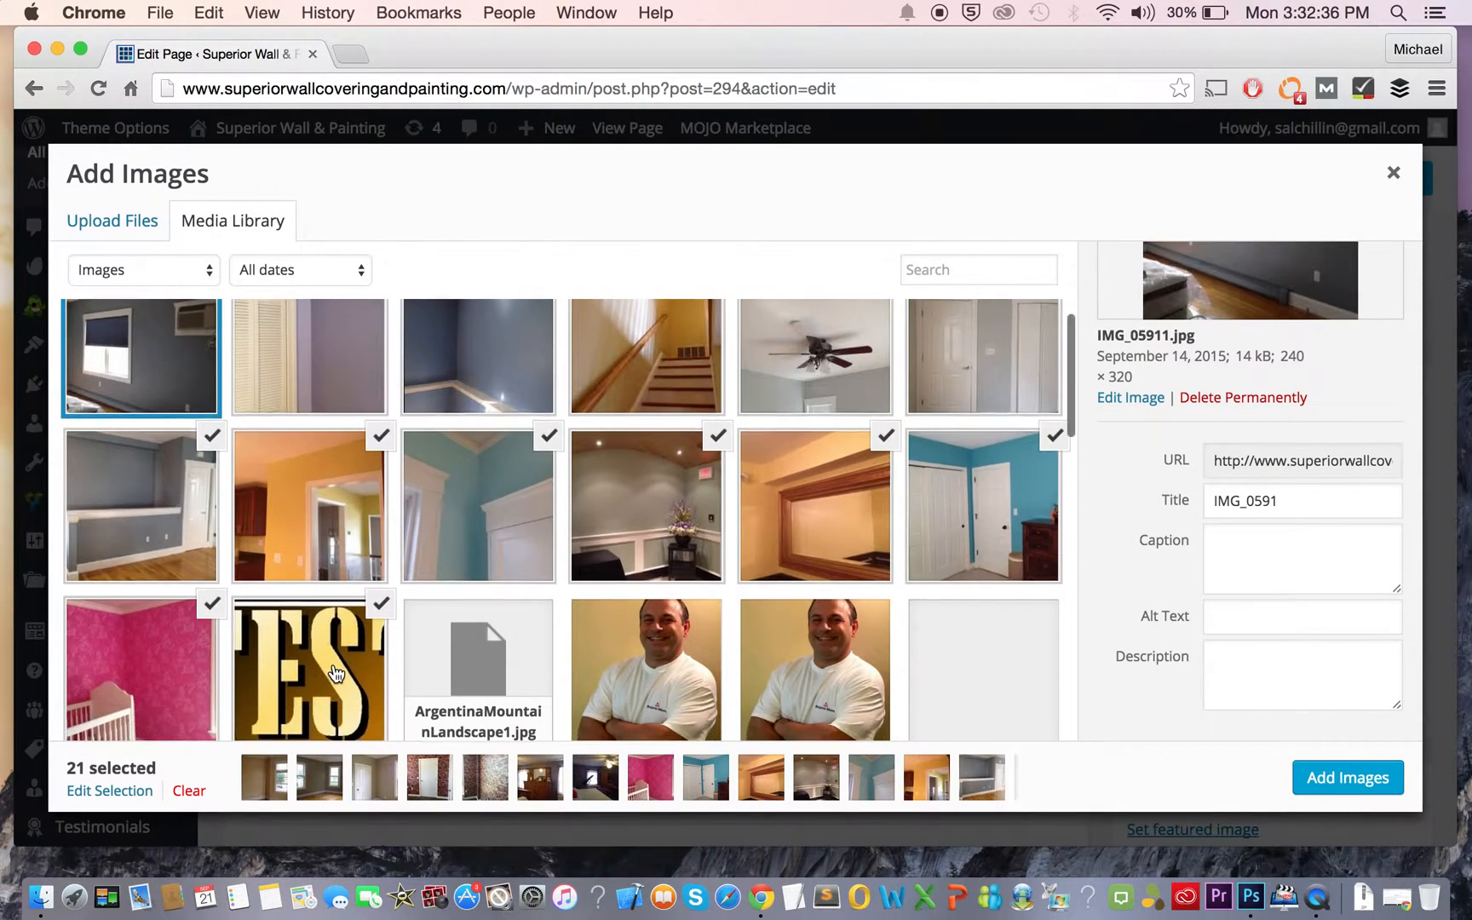
{"action": "left_click", "coordinate": [332, 643]}
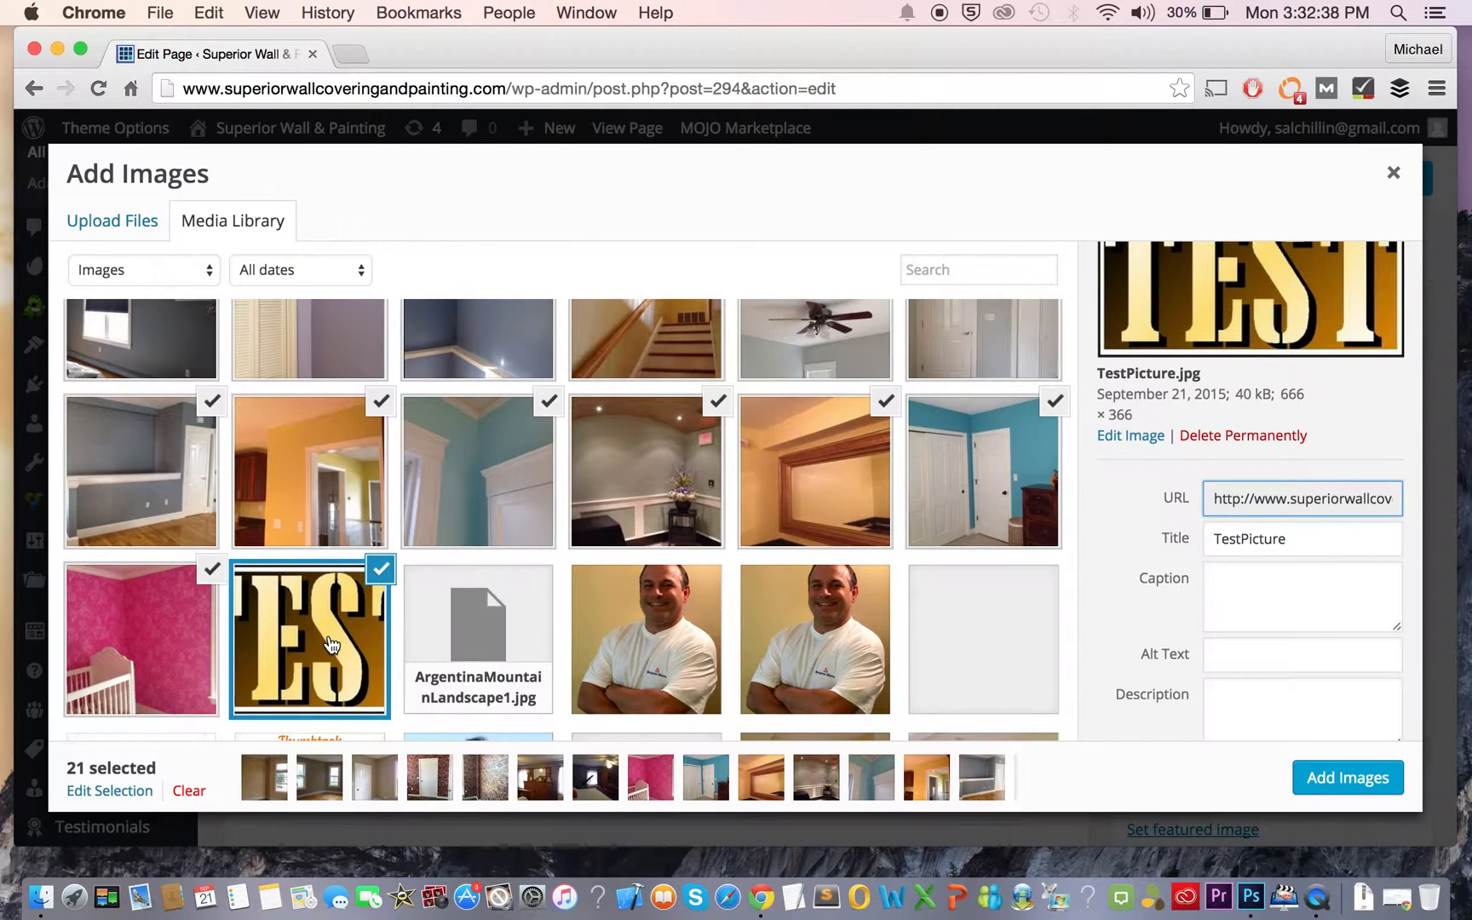
{"action": "scroll", "coordinate": [332, 639], "scroll_direction": "up", "scroll_amount": 1}
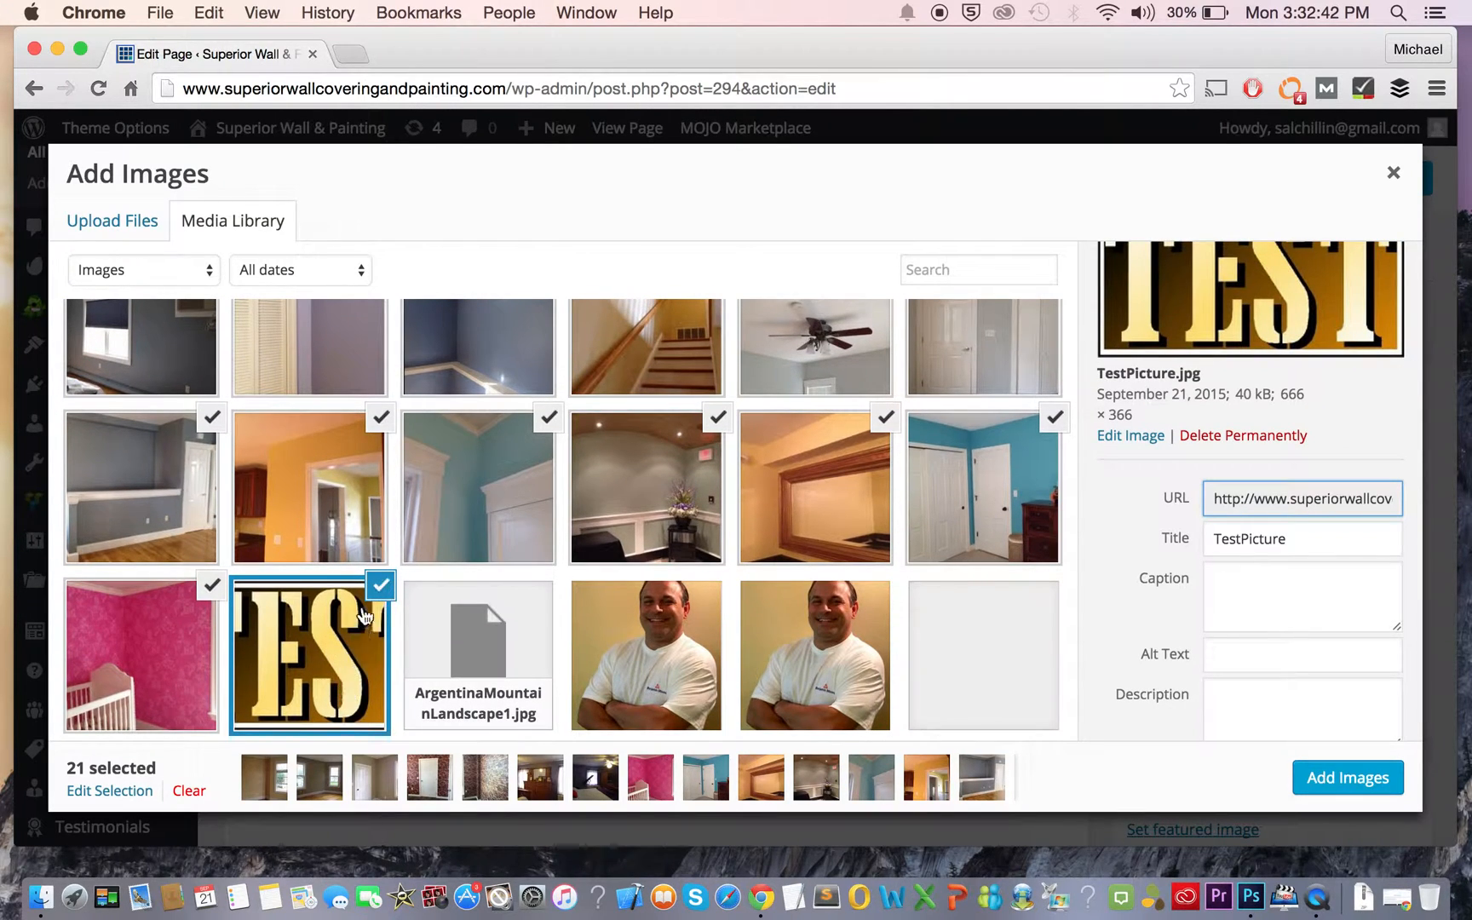
{"action": "left_click", "coordinate": [381, 588]}
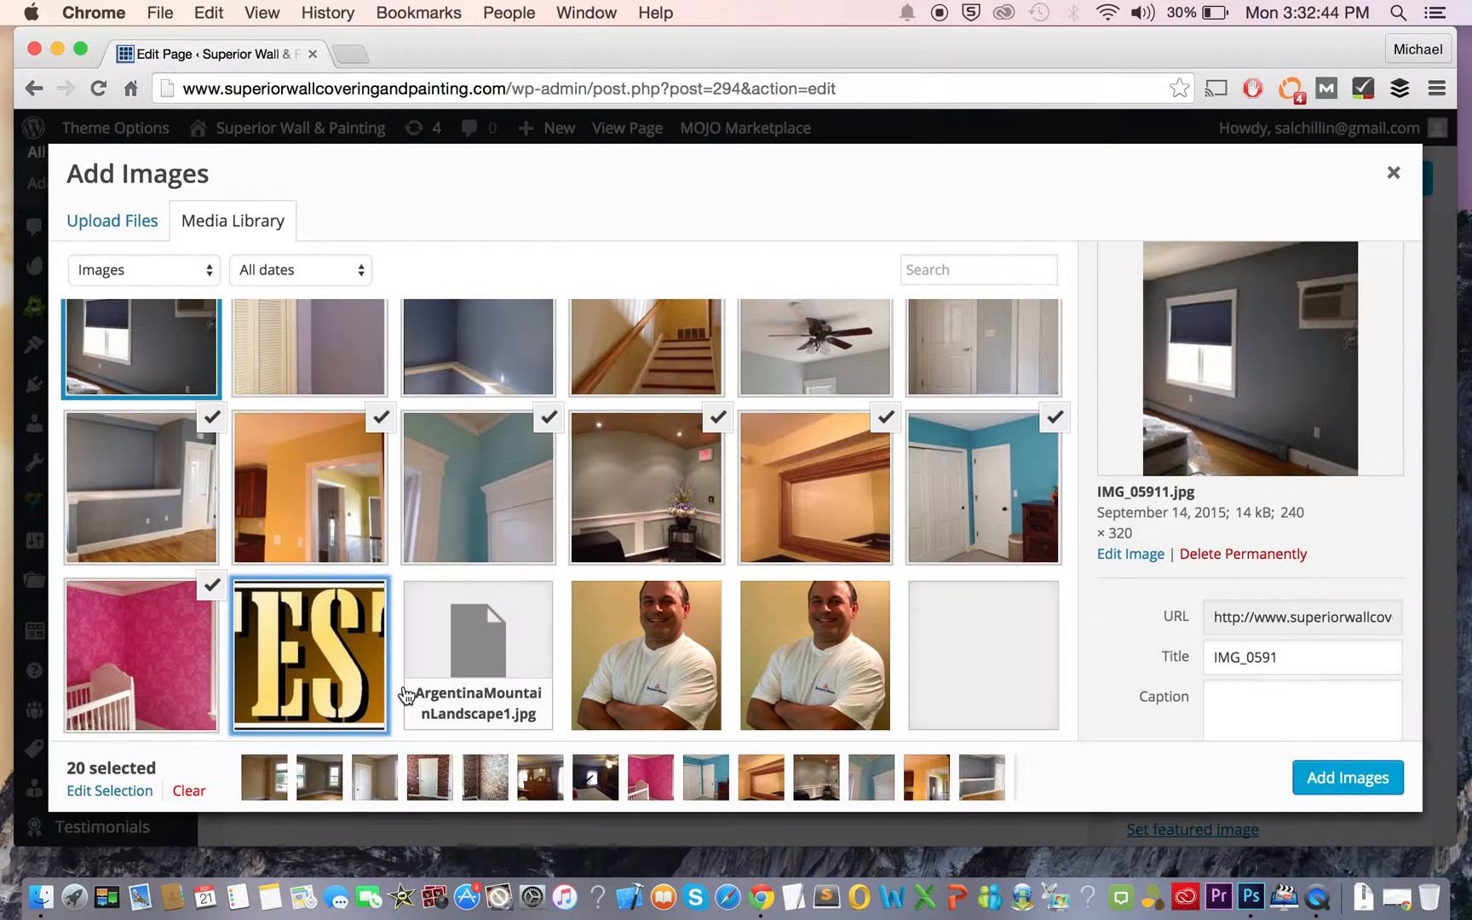
{"action": "left_click", "coordinate": [333, 632]}
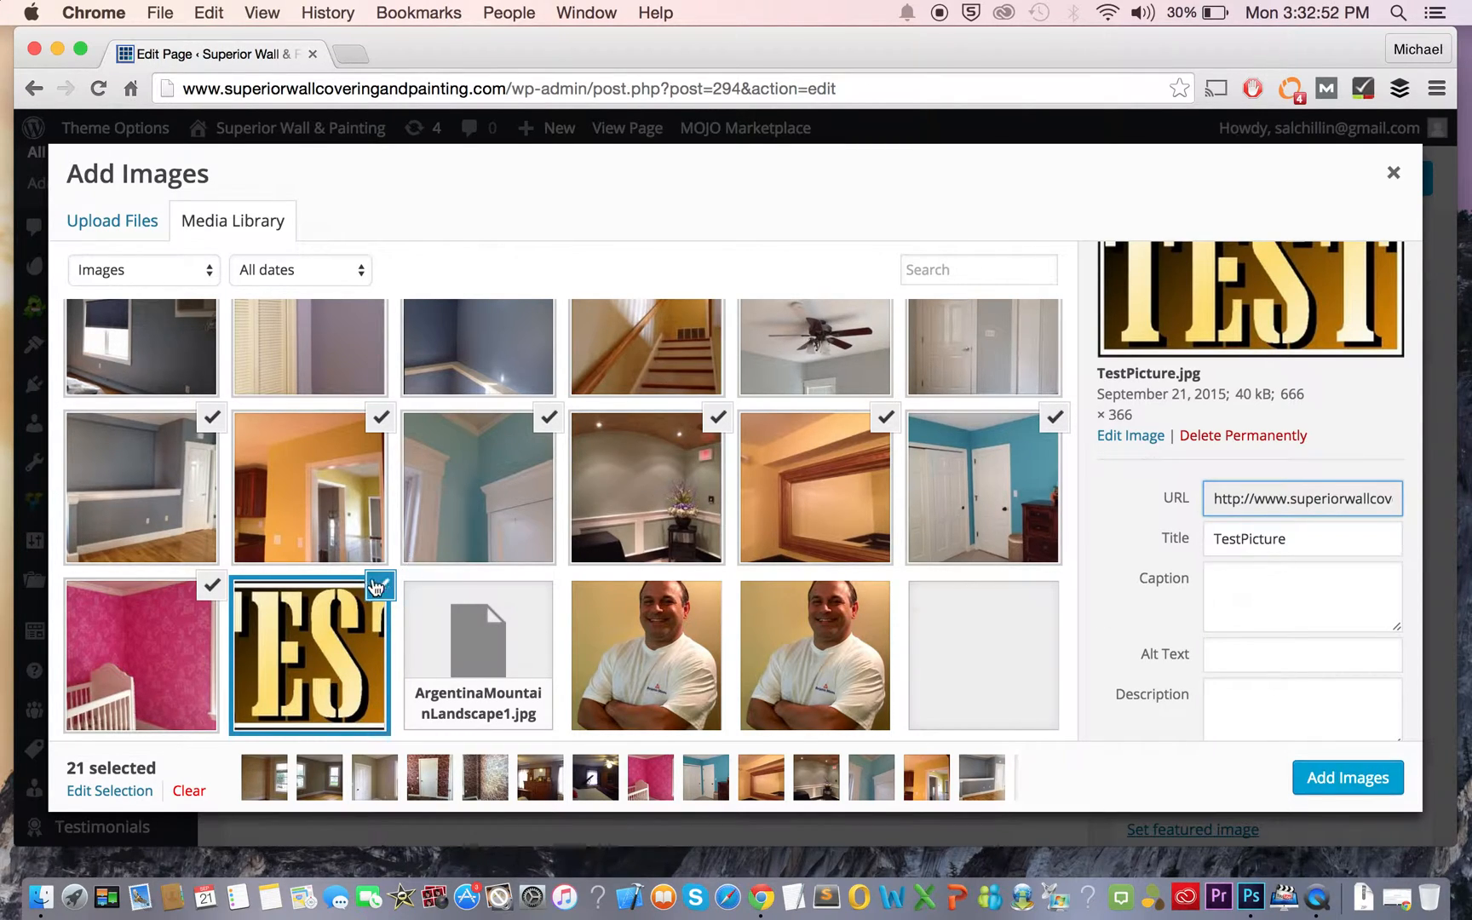
{"action": "left_click", "coordinate": [1351, 779]}
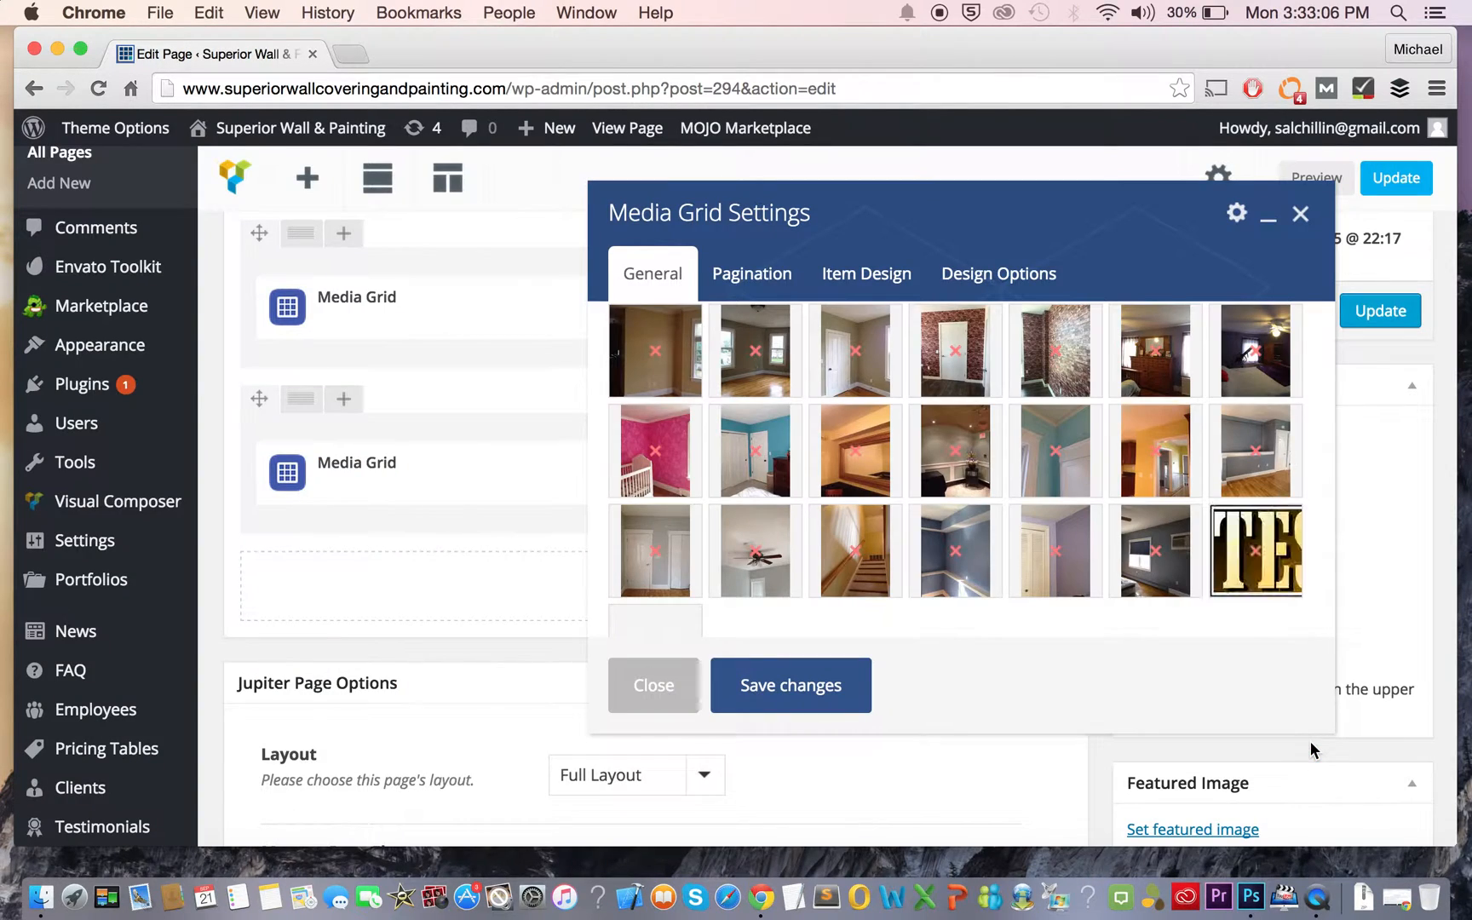
- Save the Media Grid settings and update the Work Pictures page
{"action": "scroll", "coordinate": [1270, 536], "scroll_direction": "up", "scroll_amount": 3}
{"action": "scroll", "coordinate": [1271, 535], "scroll_direction": "down", "scroll_amount": 2}
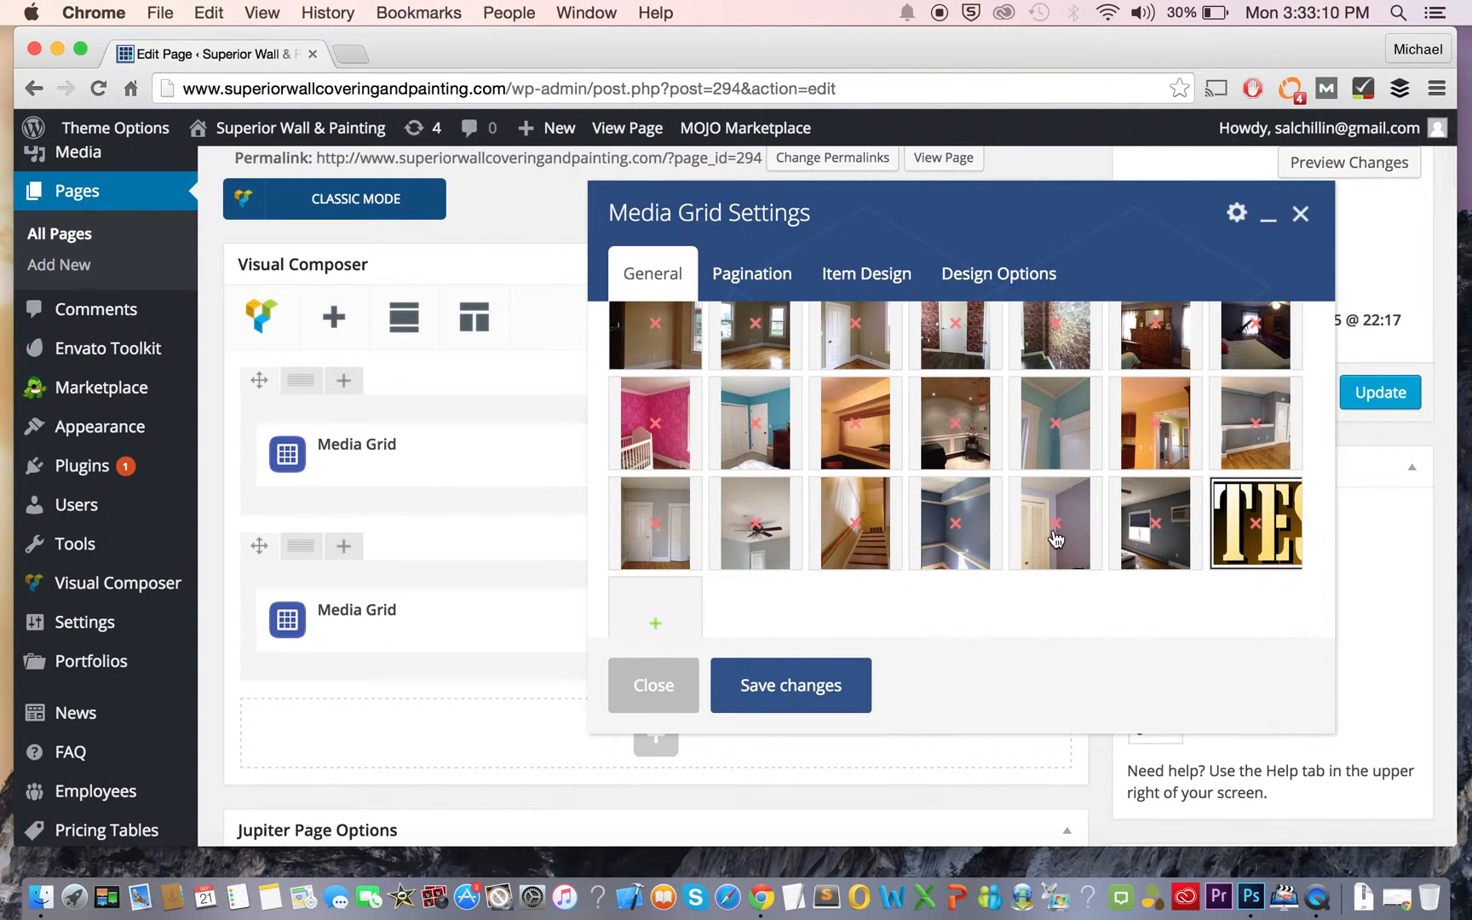
{"action": "left_click", "coordinate": [835, 687]}
{"action": "scroll", "coordinate": [1370, 396], "scroll_direction": "up", "scroll_amount": 2}
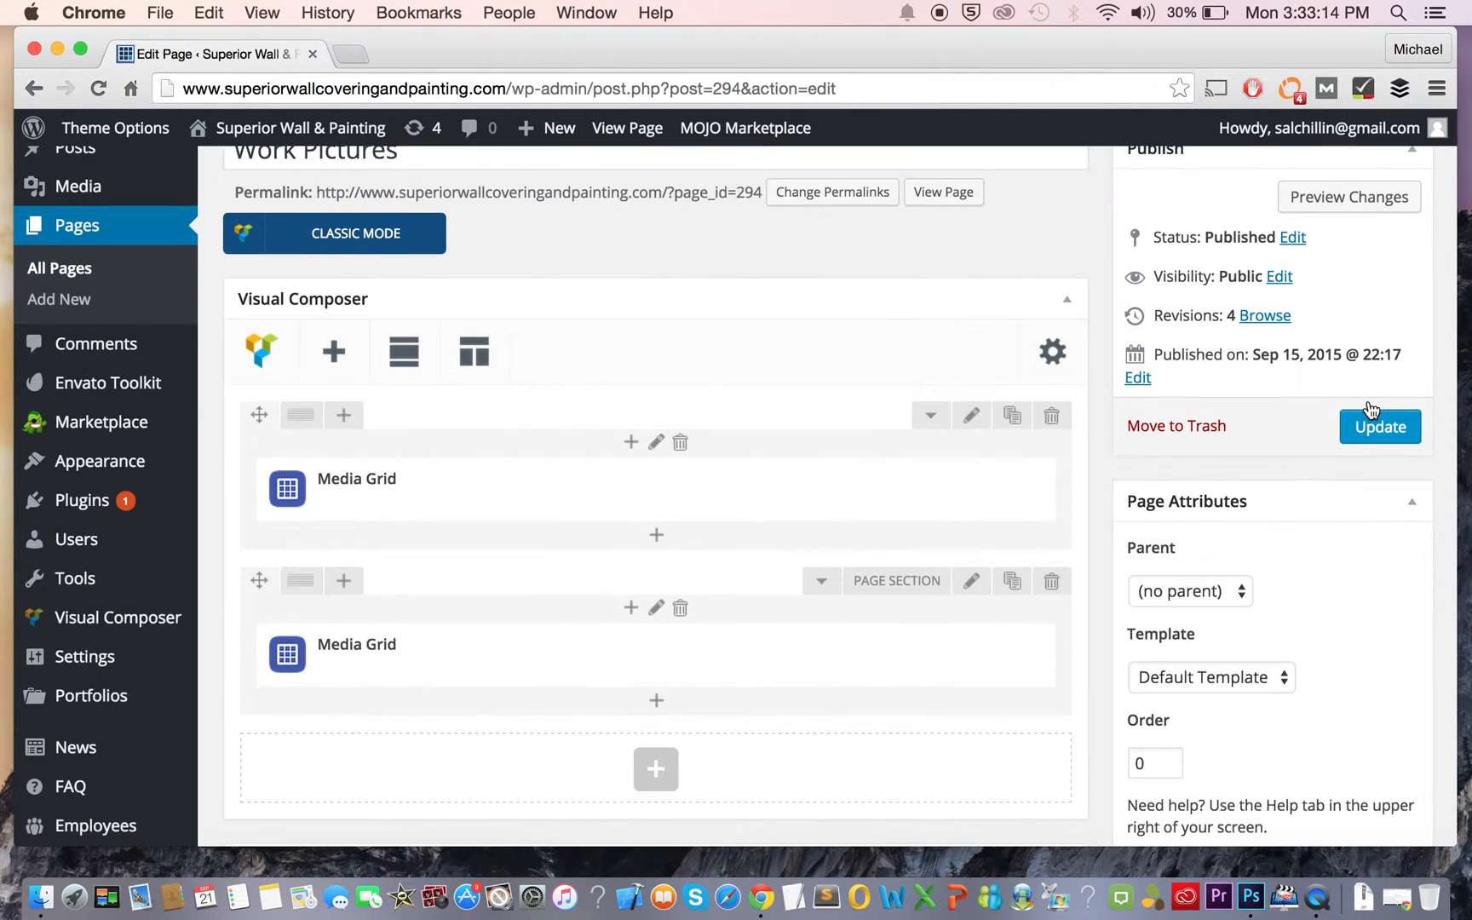
{"action": "scroll", "coordinate": [1369, 407], "scroll_direction": "up", "scroll_amount": 2}
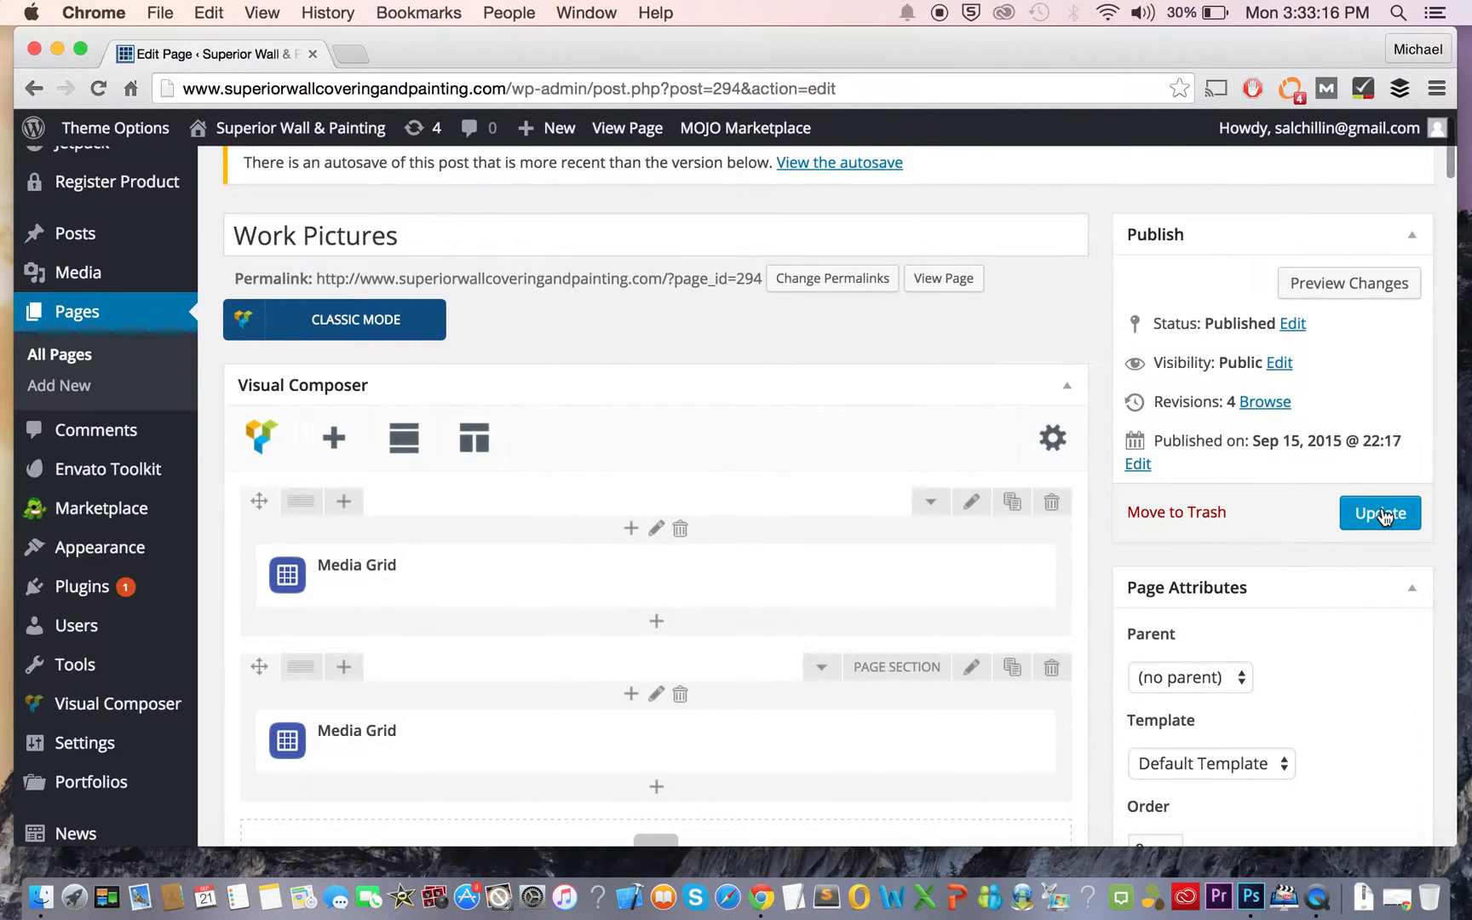
{"action": "scroll", "coordinate": [1381, 516], "scroll_direction": "up", "scroll_amount": 2}
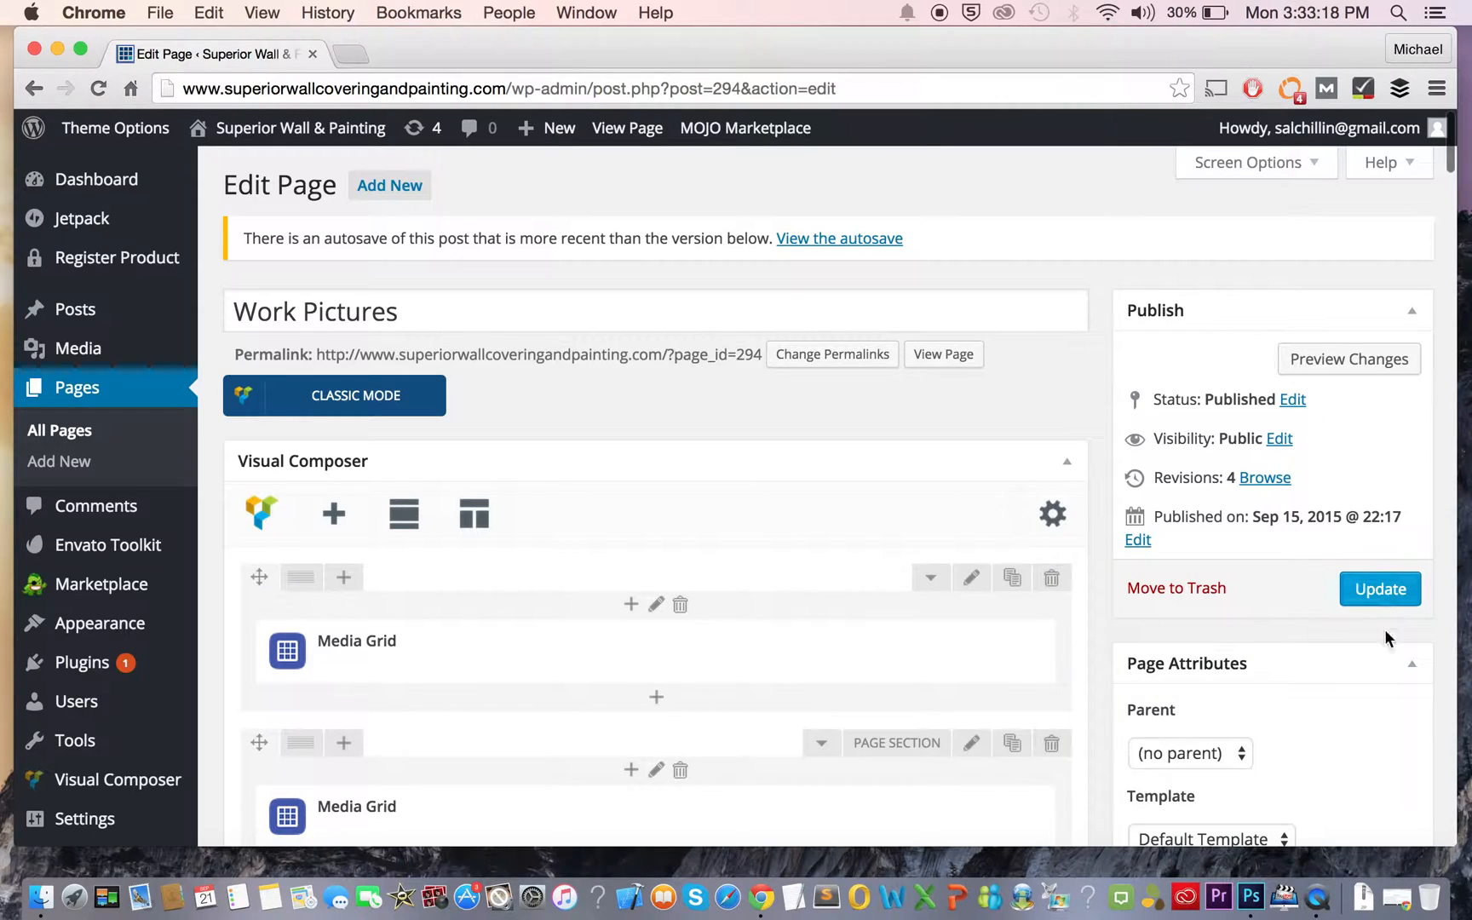
{"action": "left_click", "coordinate": [1379, 590]}
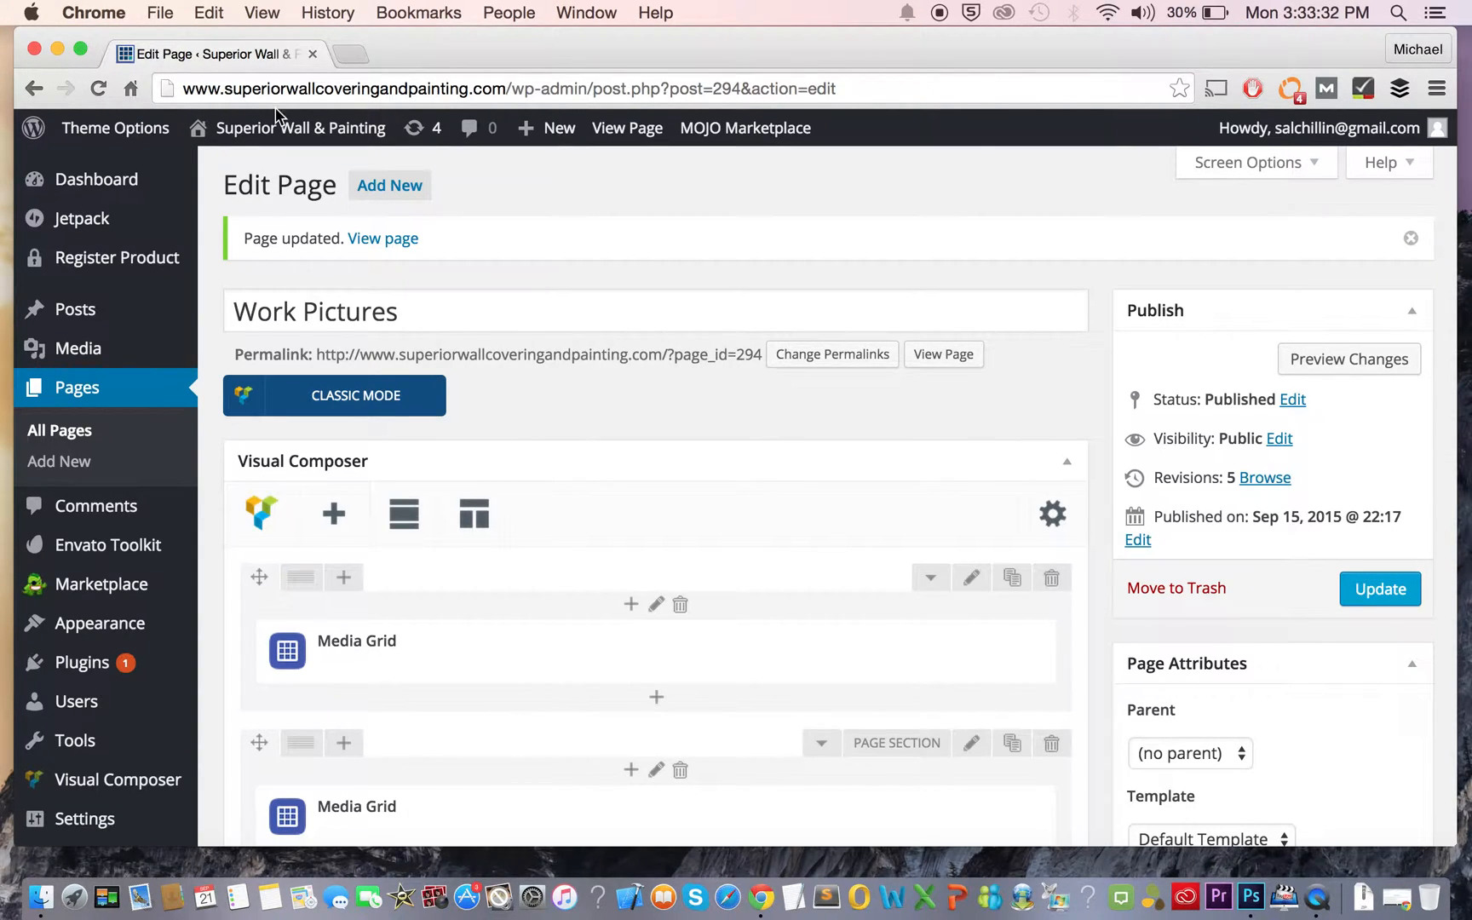
- Preview the Work Pictures page and look through its galleries down to the paginated media grid
{"action": "left_click", "coordinate": [1349, 361]}
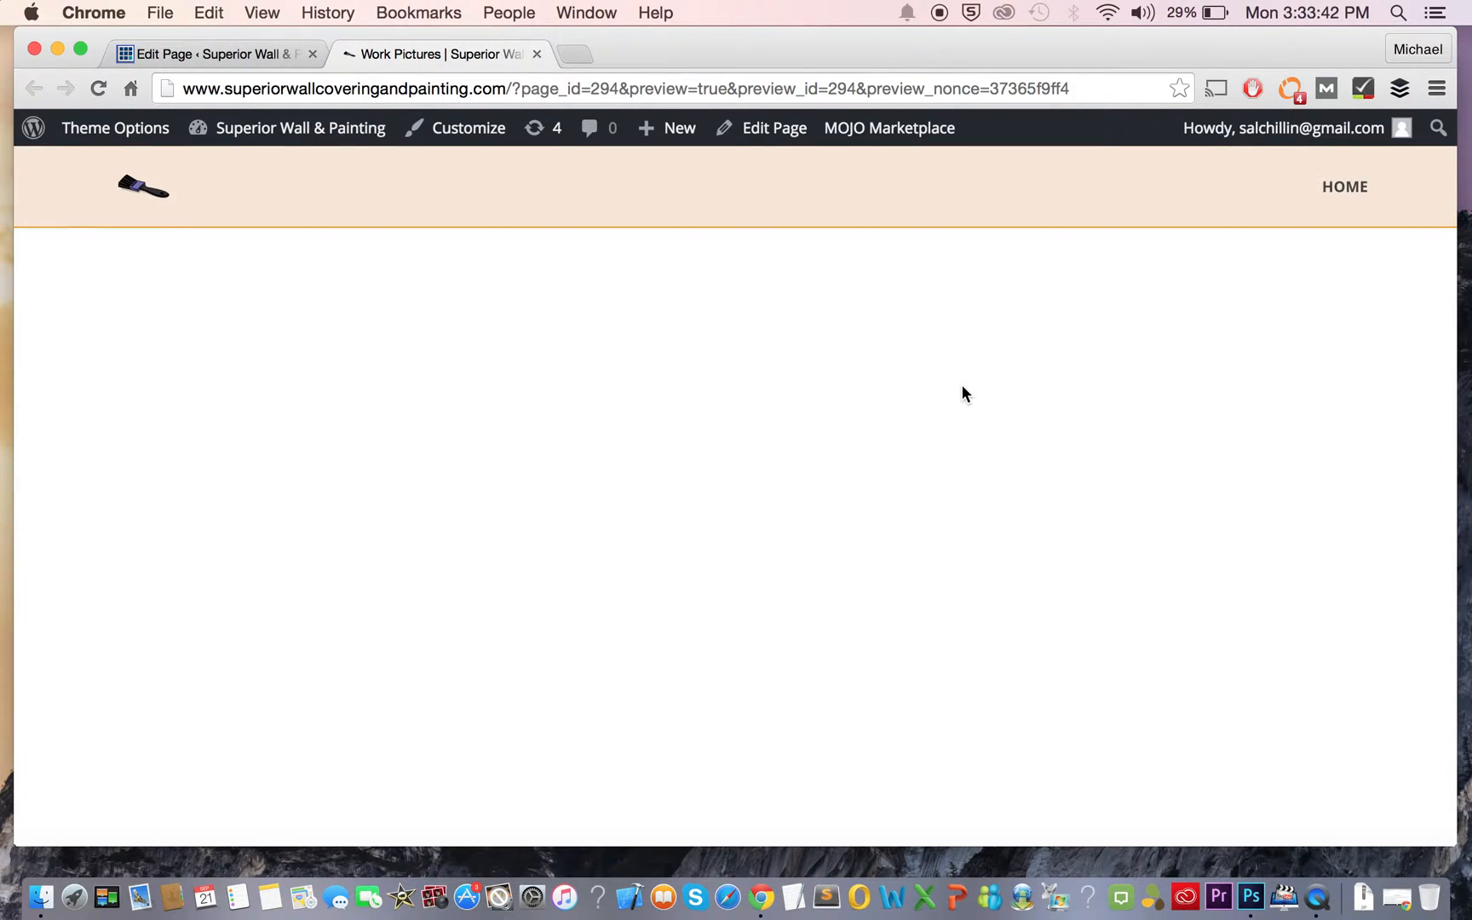
{"action": "scroll", "coordinate": [962, 388], "scroll_direction": "down", "scroll_amount": 1}
{"action": "scroll", "coordinate": [961, 387], "scroll_direction": "down", "scroll_amount": 5}
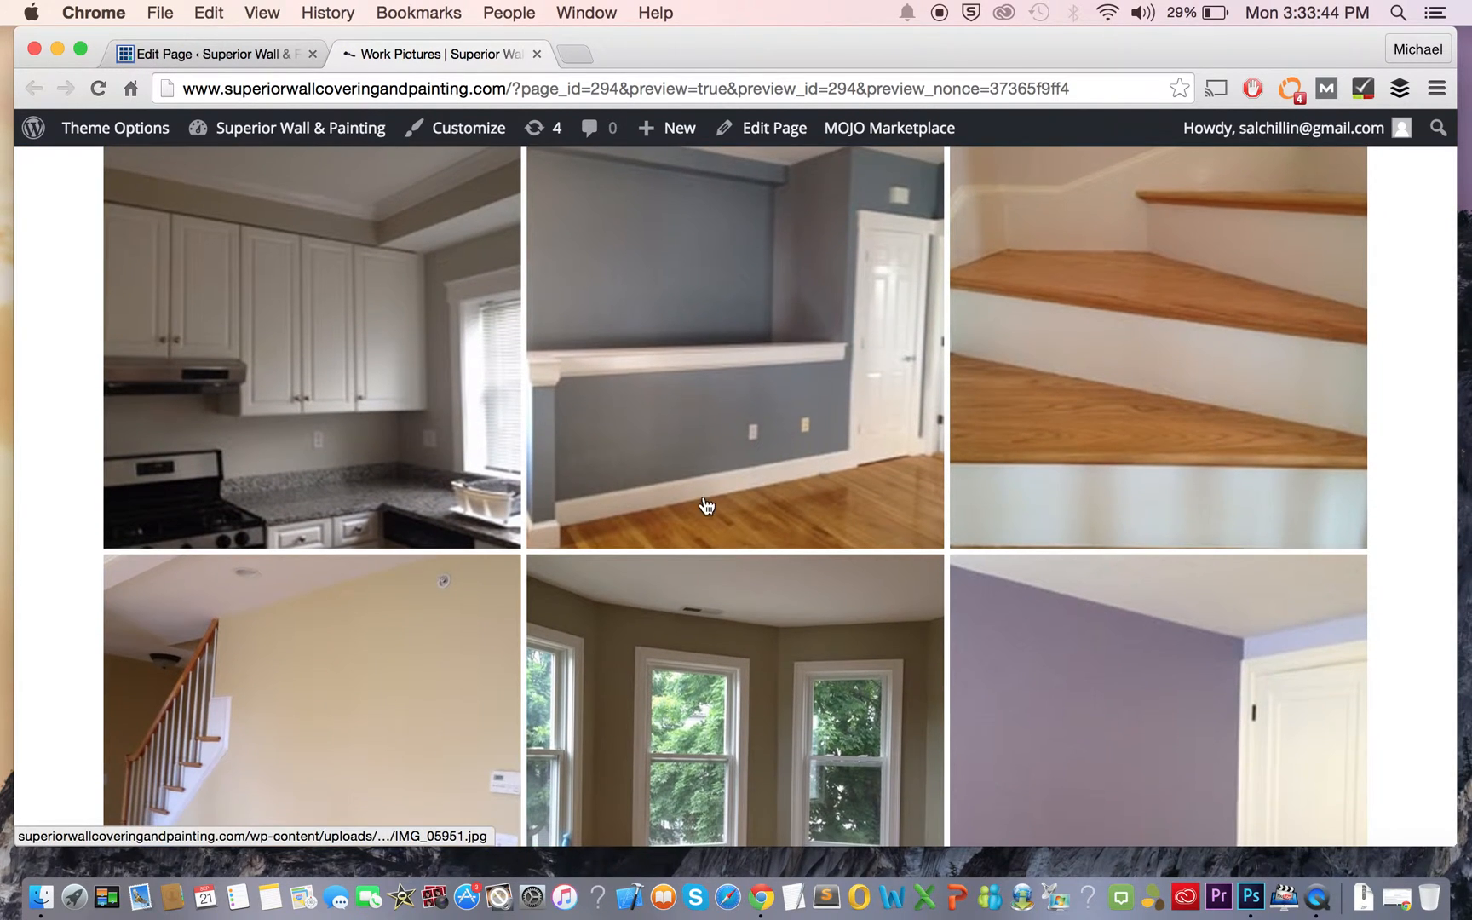
{"action": "scroll", "coordinate": [769, 506], "scroll_direction": "down", "scroll_amount": 10}
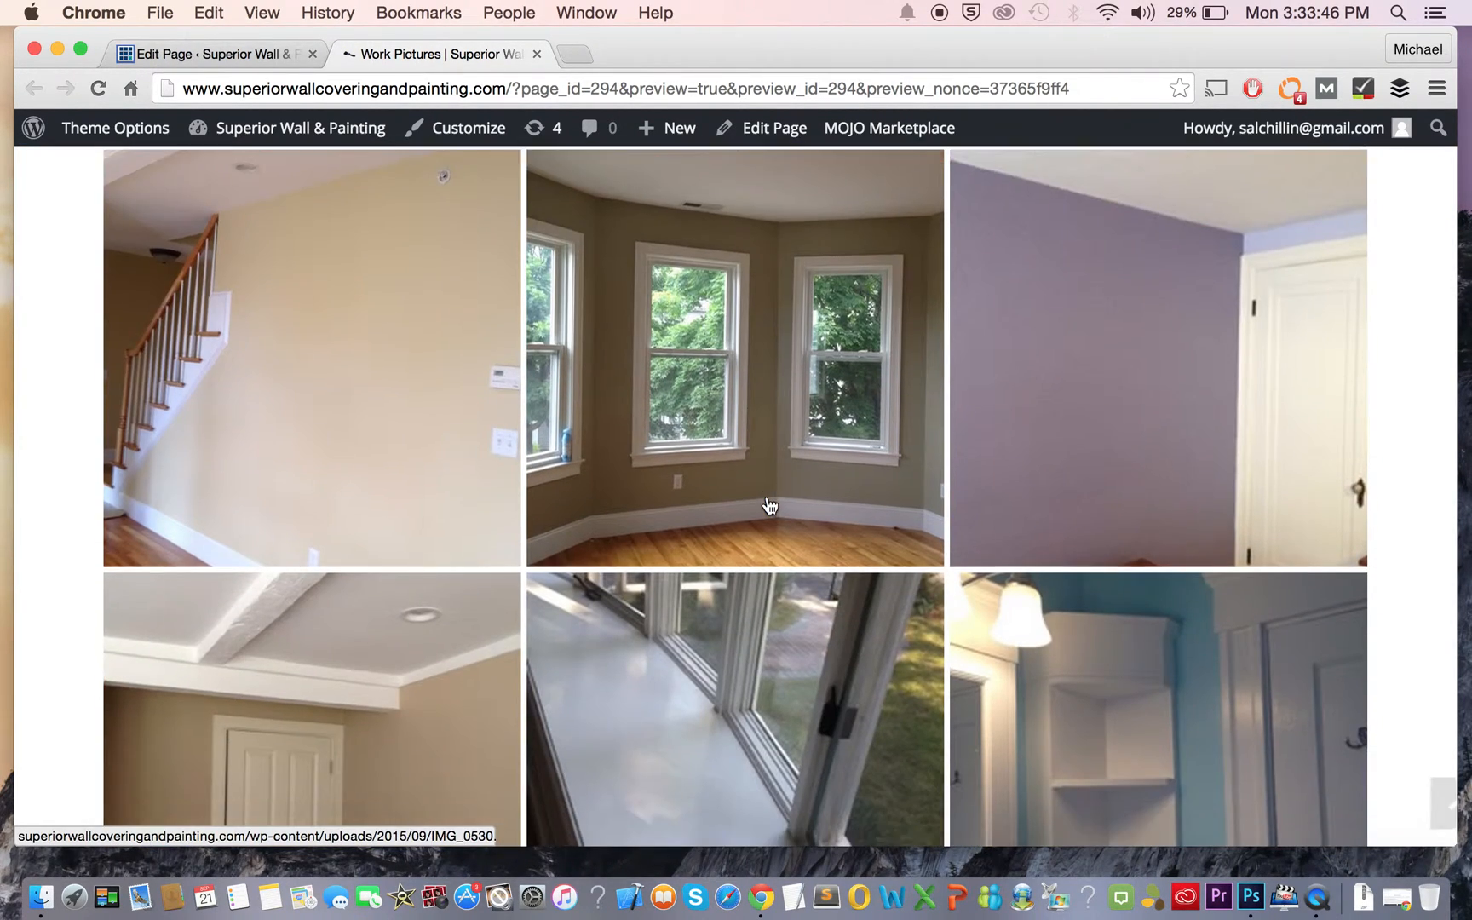
{"action": "scroll", "coordinate": [769, 506], "scroll_direction": "down", "scroll_amount": 2}
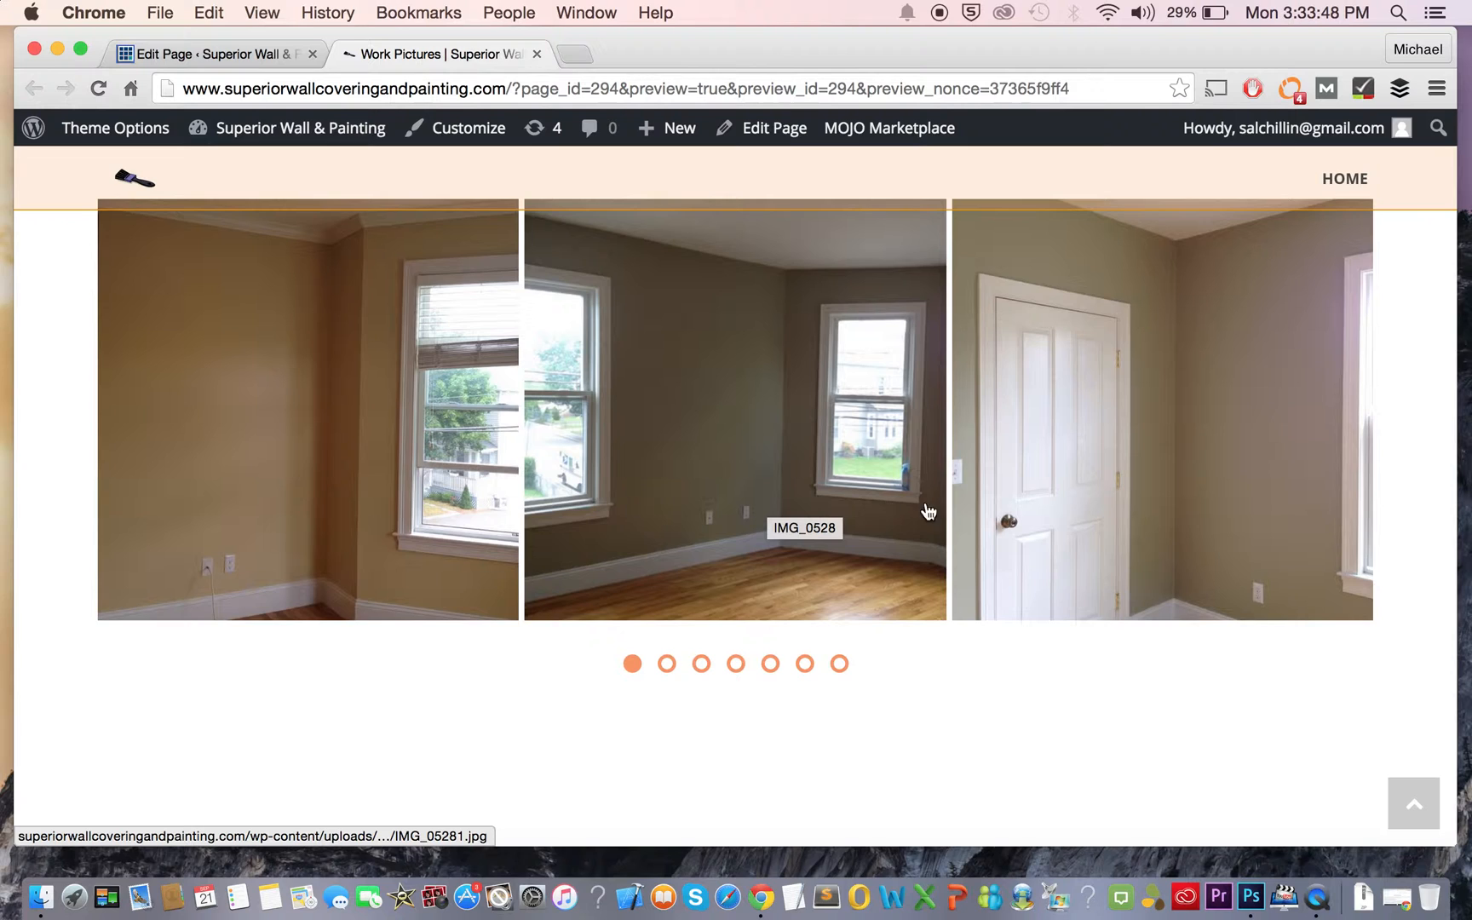
- Page through the media grid to its last page, check for the test picture, and close the preview
{"action": "left_click", "coordinate": [667, 663]}
{"action": "left_click", "coordinate": [700, 668]}
{"action": "left_click", "coordinate": [734, 668]}
{"action": "left_click", "coordinate": [769, 668]}
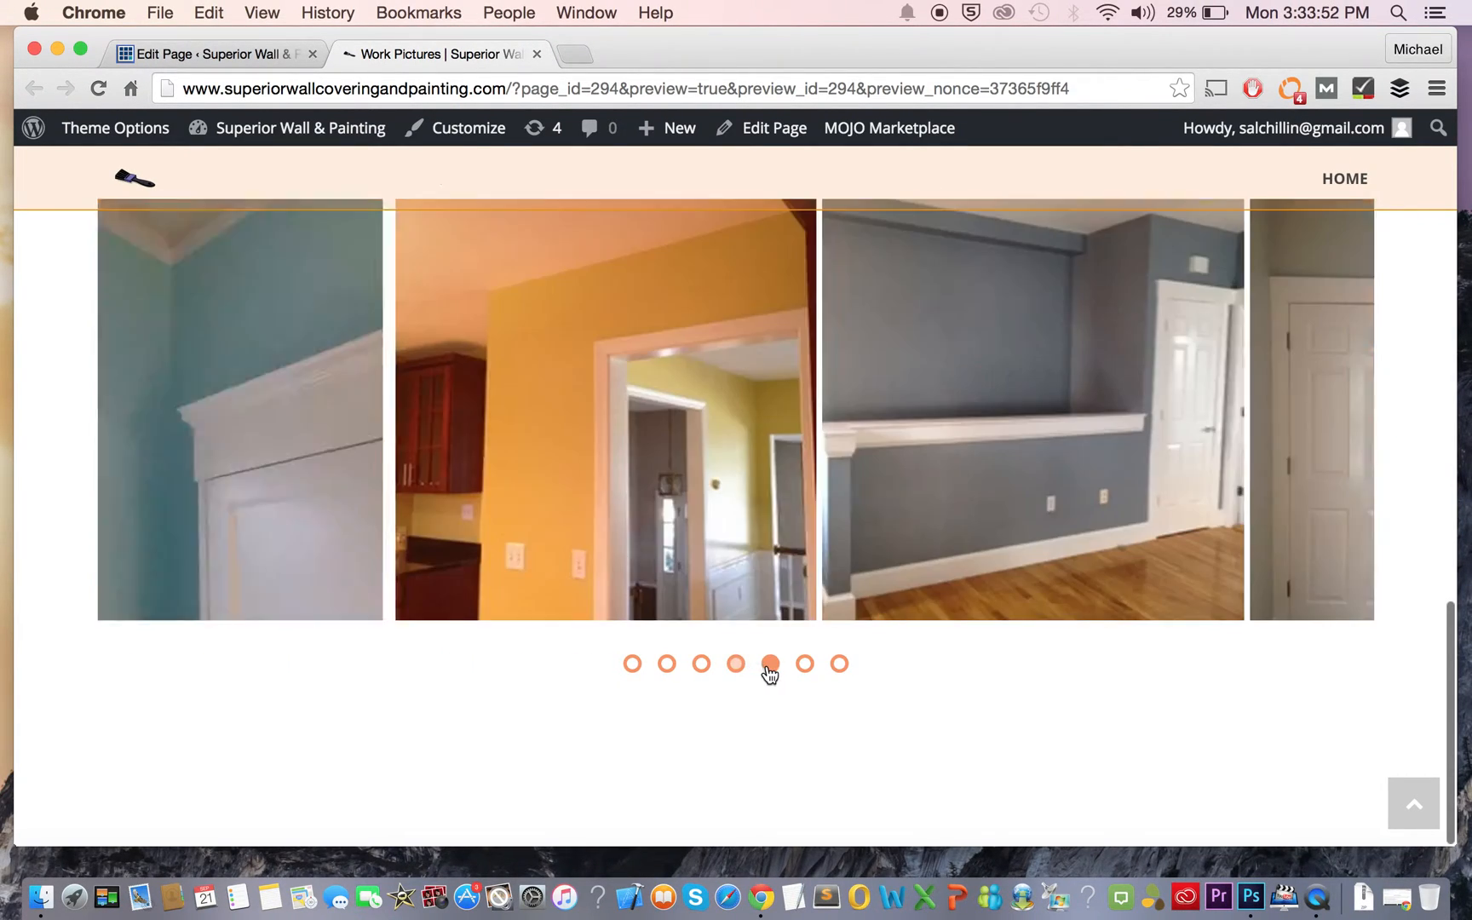
{"action": "left_click", "coordinate": [804, 668]}
{"action": "left_click", "coordinate": [839, 665]}
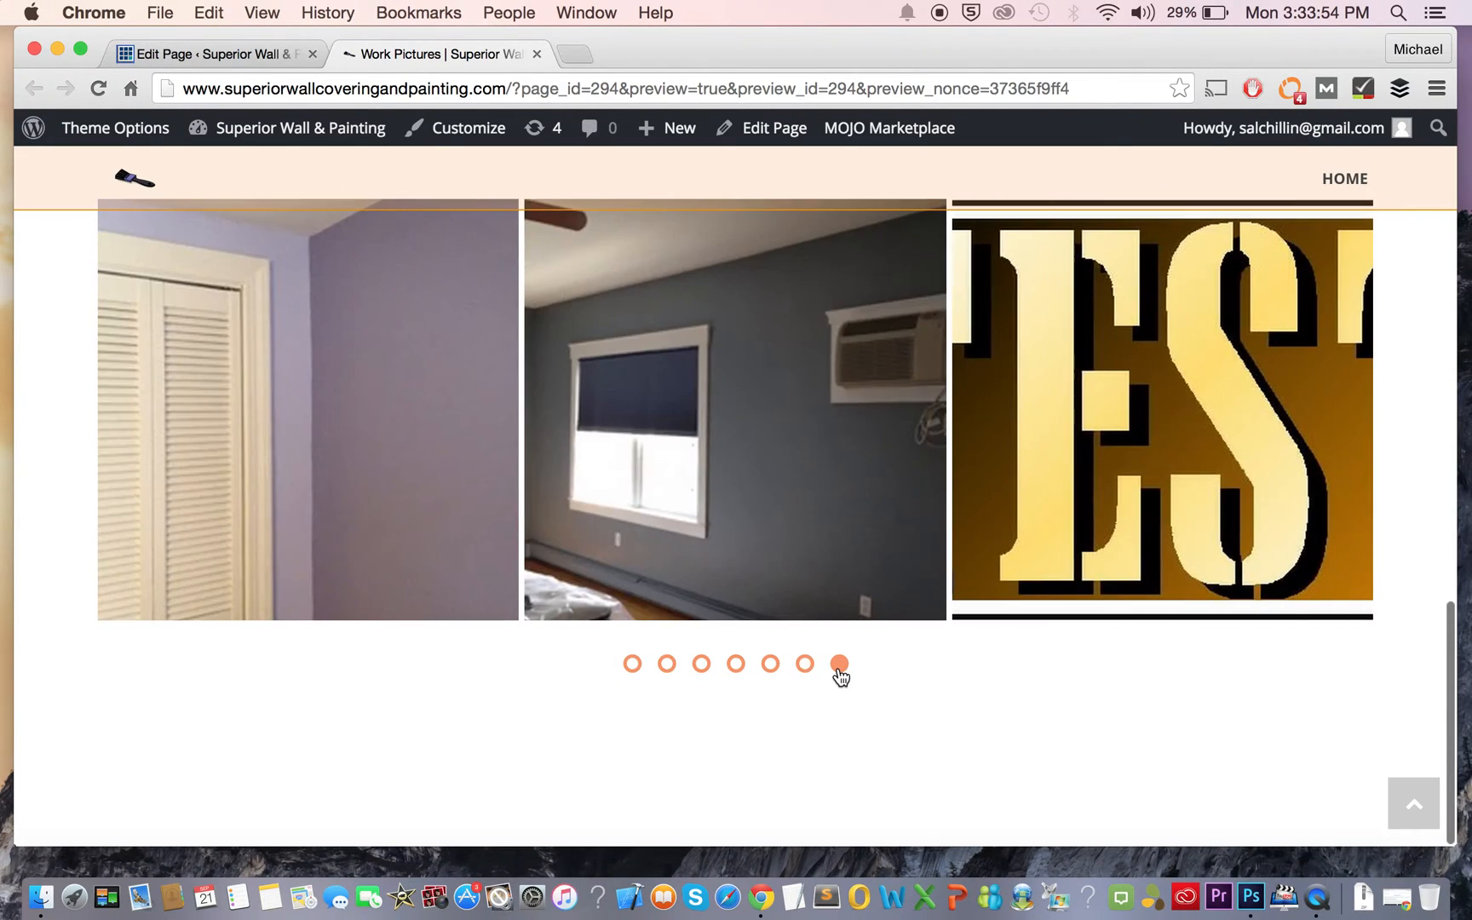
{"action": "scroll", "coordinate": [839, 674], "scroll_direction": "up", "scroll_amount": 3}
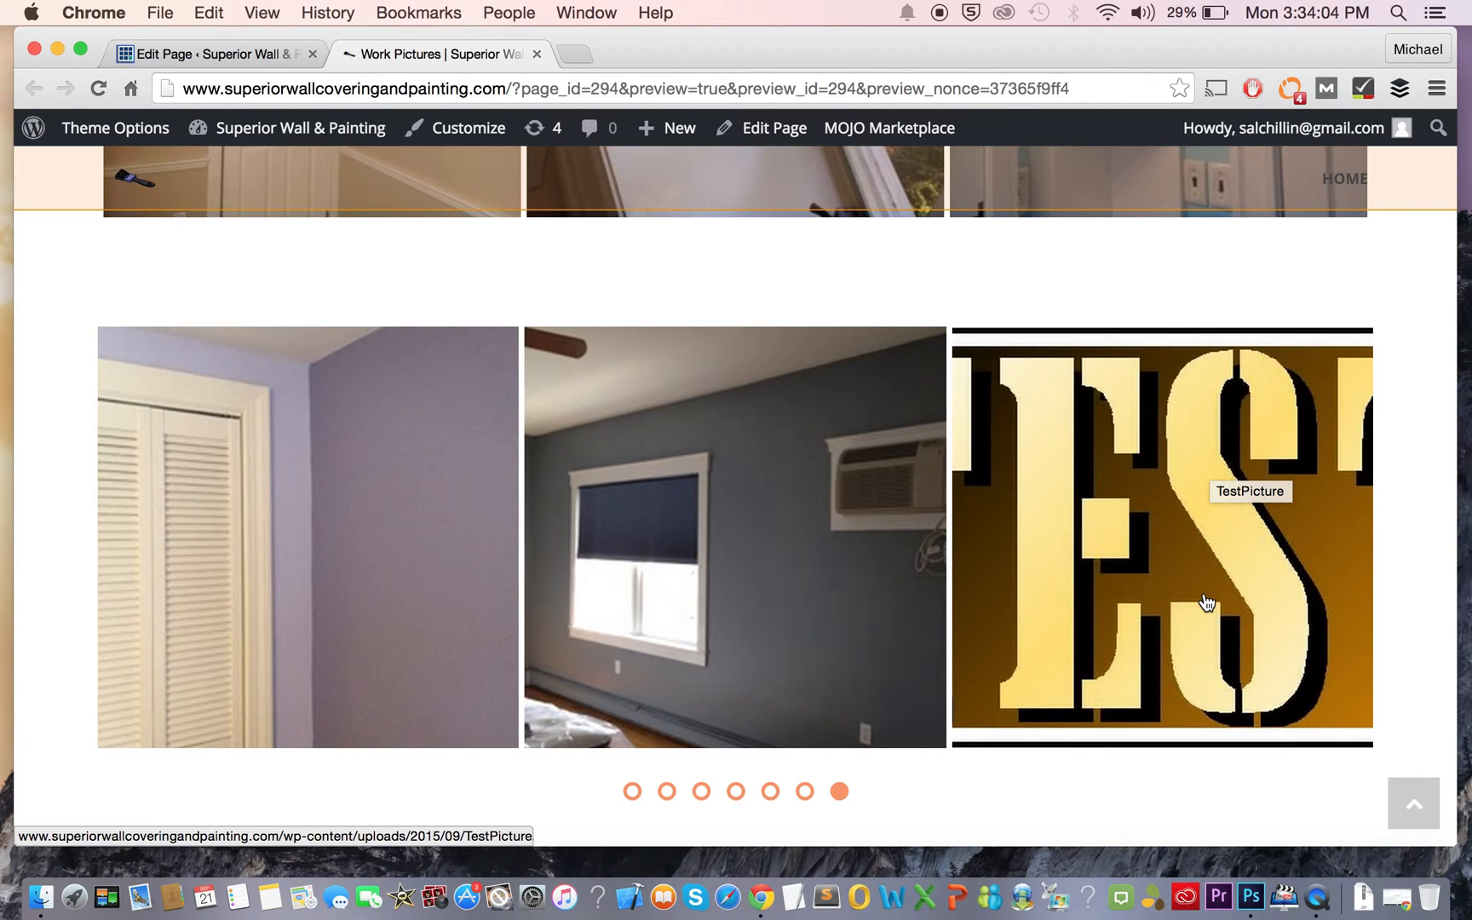
{"action": "left_click", "coordinate": [536, 54]}
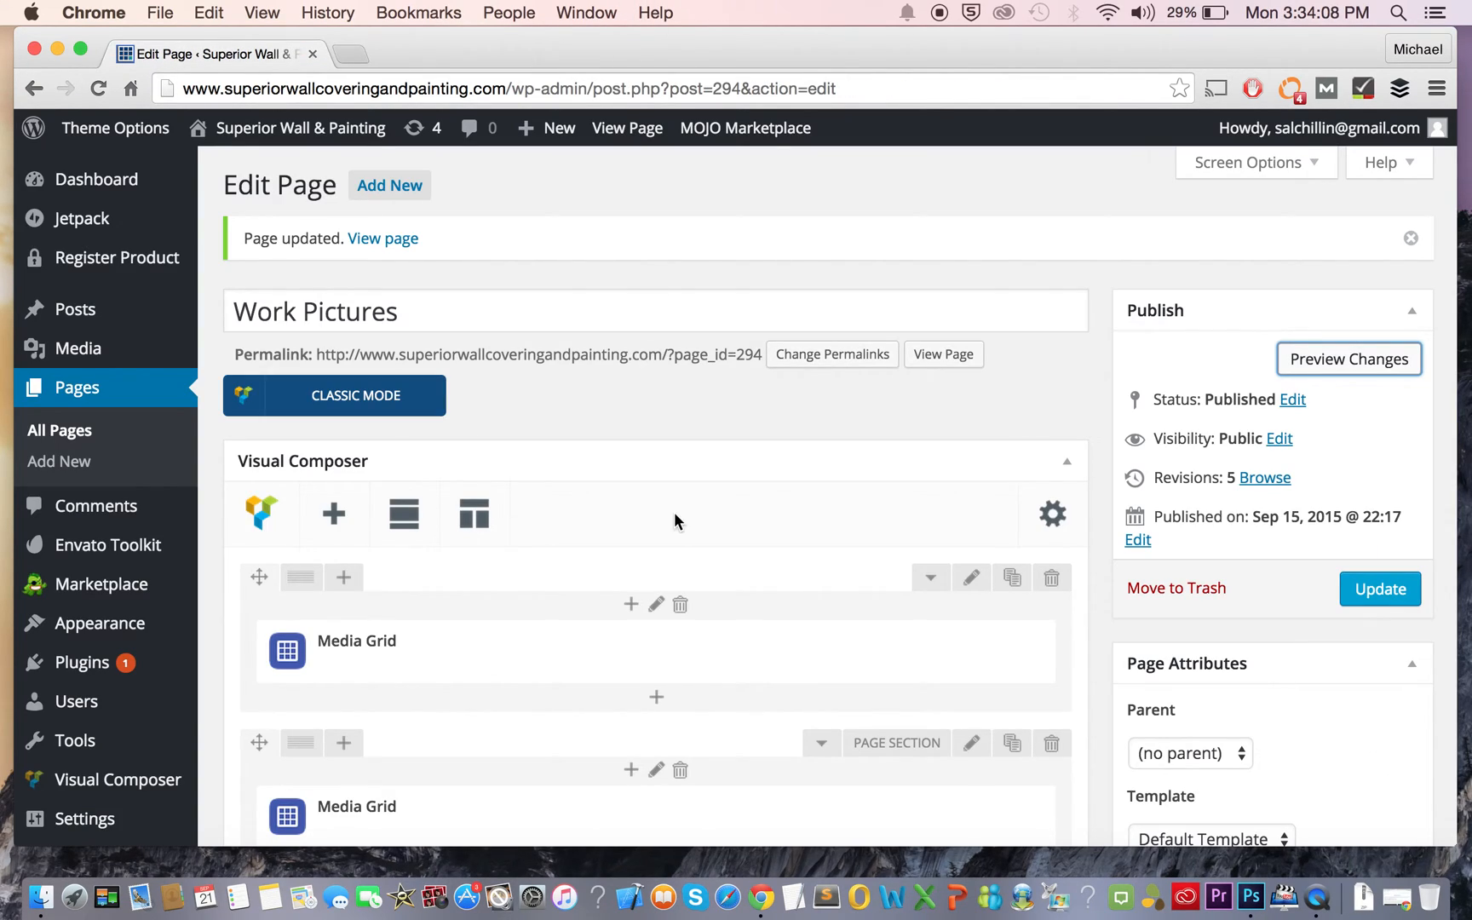
{"action": "left_click", "coordinate": [1317, 901]}
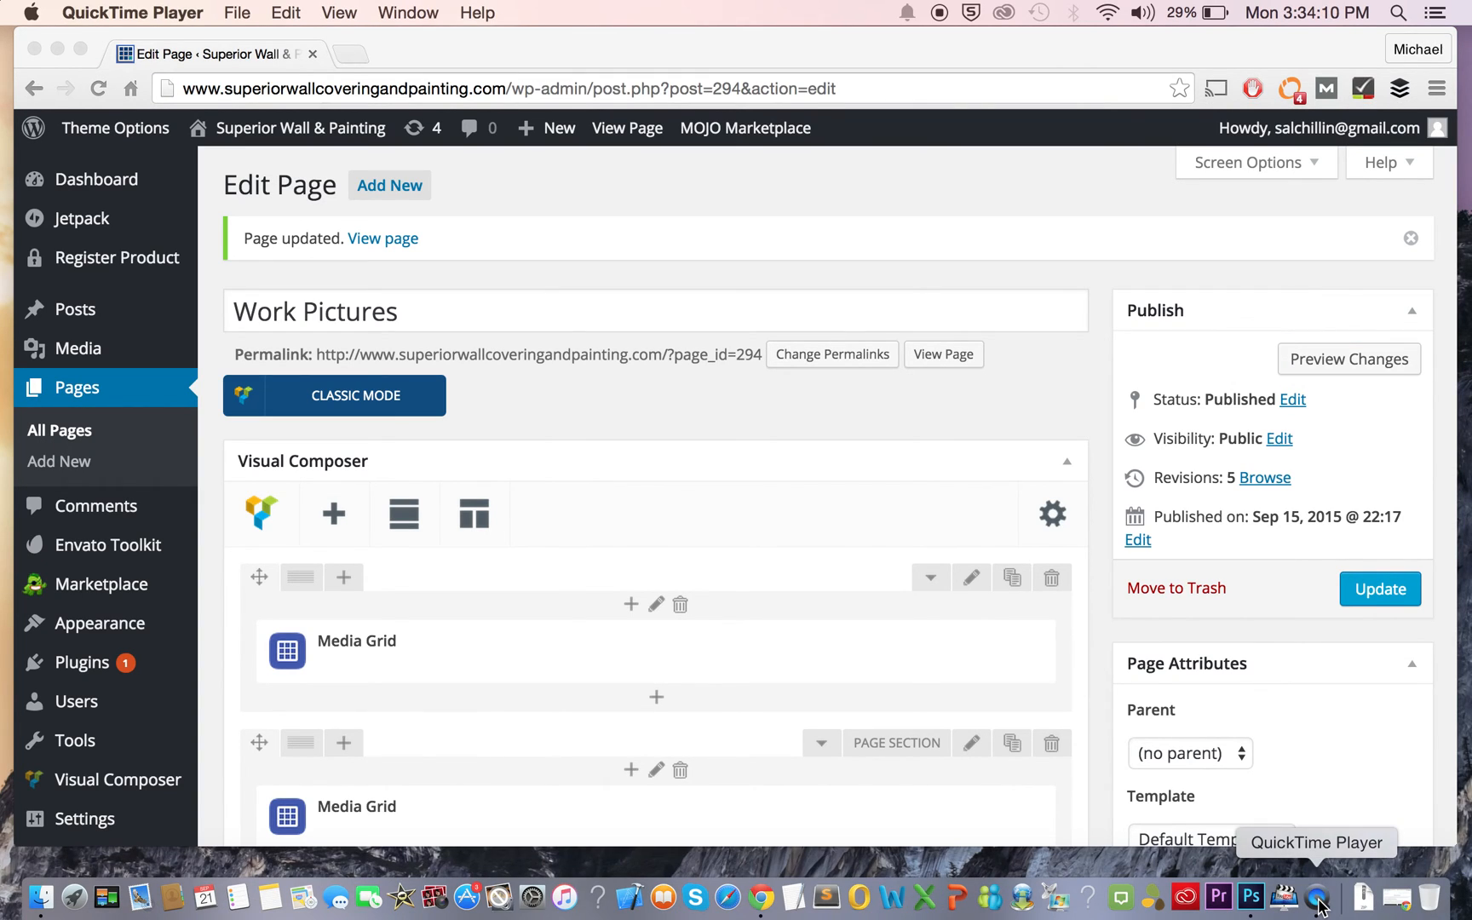